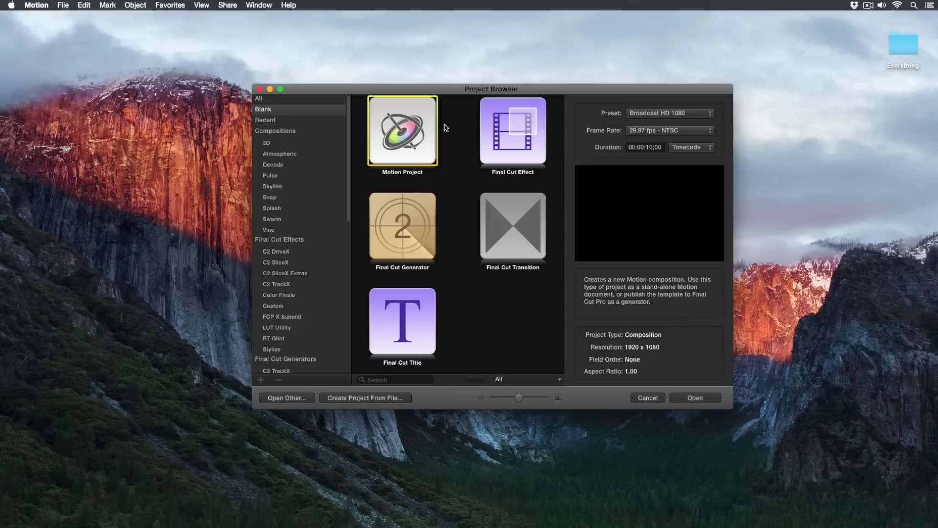
Step: Create a new Final Cut Title project with its Title Background layer turned off
left_click(415, 325)
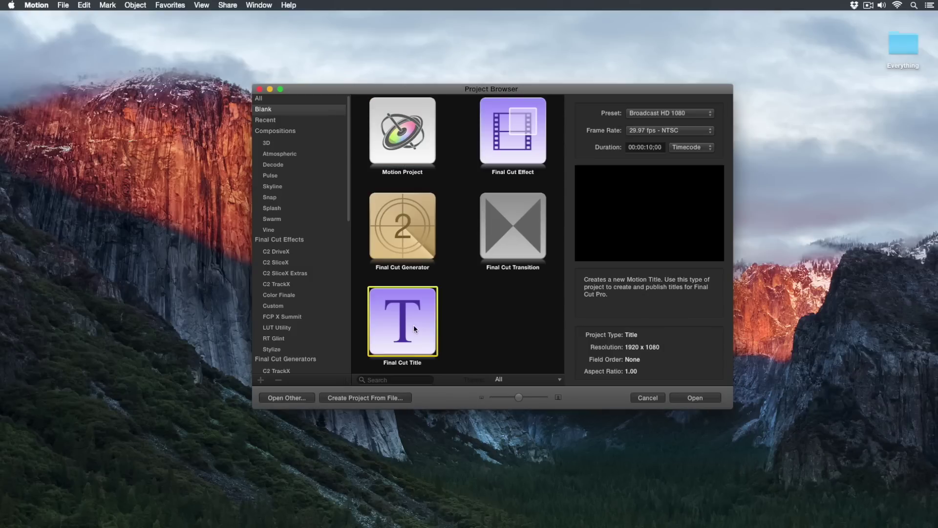
left_click(694, 398)
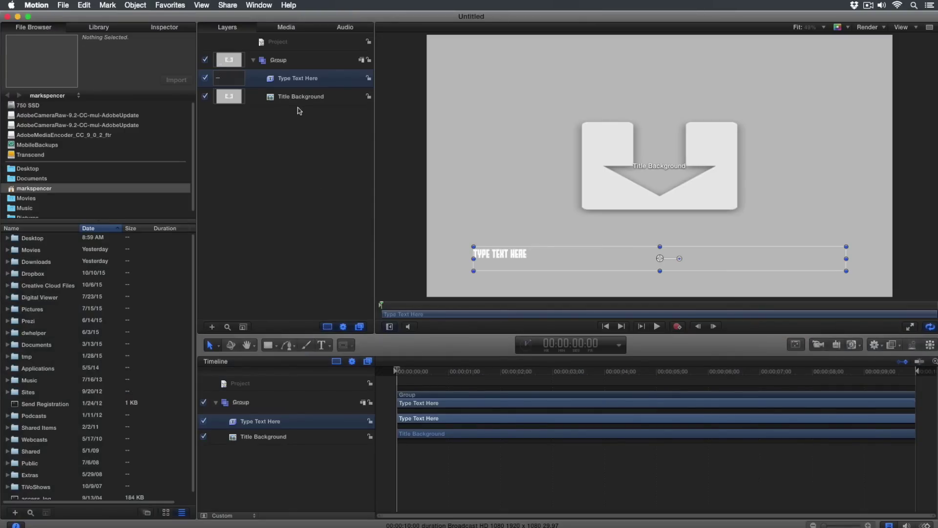
left_click(205, 97)
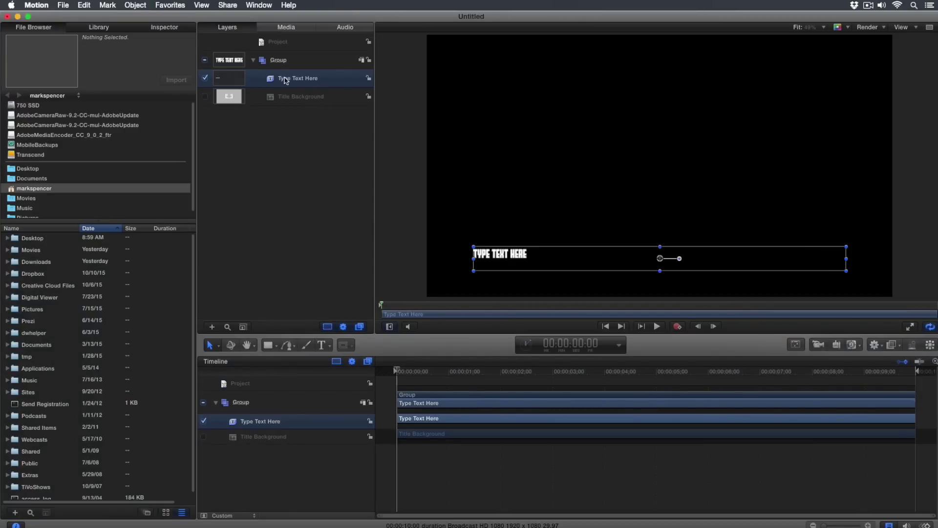
Step: Delete the Type Text Here placeholder layer and start a new text layer on the canvas
key("Delete")
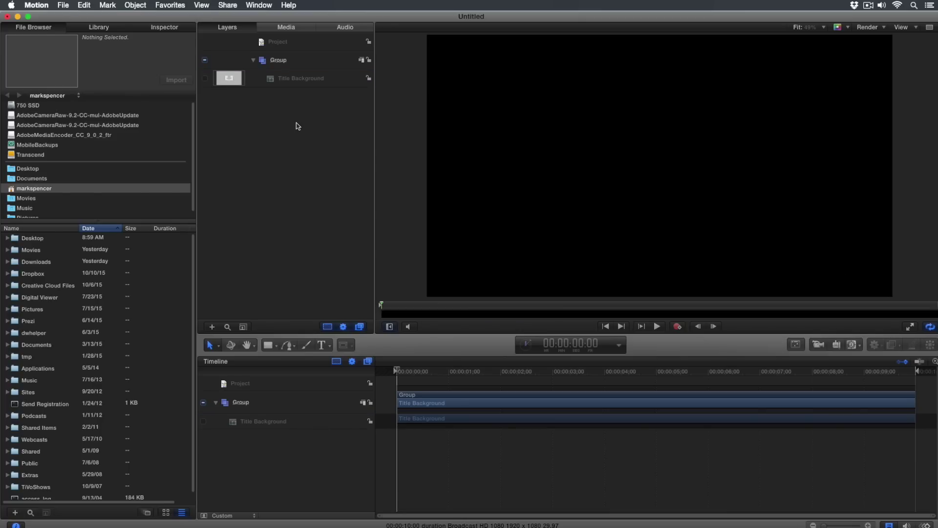
key("t")
left_click(564, 157)
Step: Type ANIMATED TEXT, set it to size 216, centre-aligned at position 0, 0
type("A")
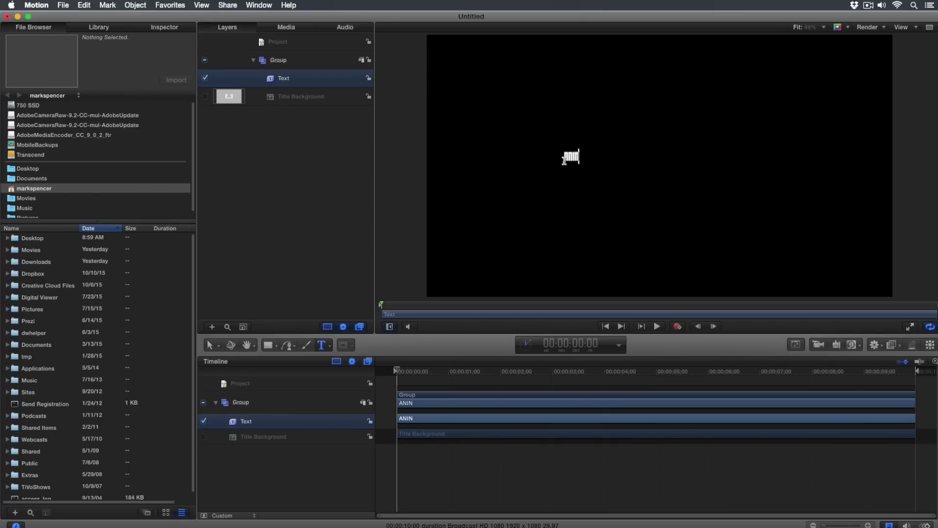
type("NIMATED TE")
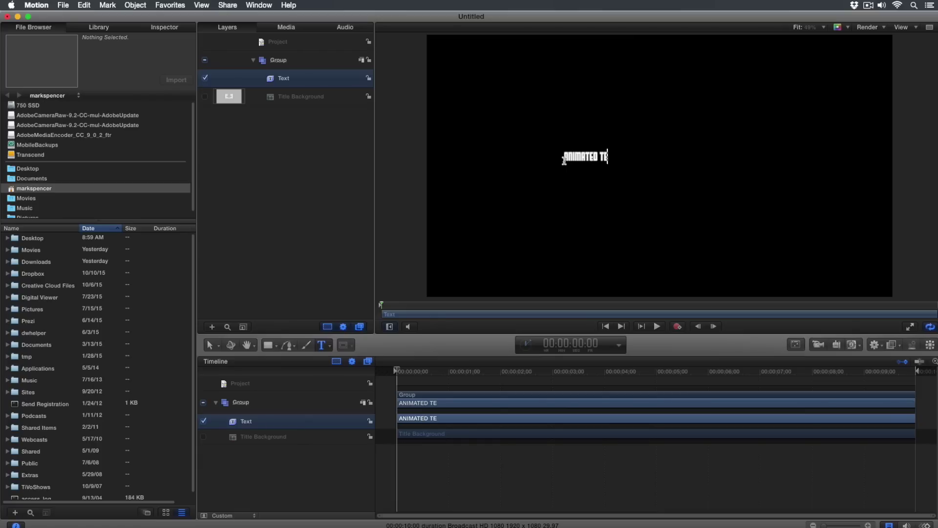
type("XT")
key("Escape")
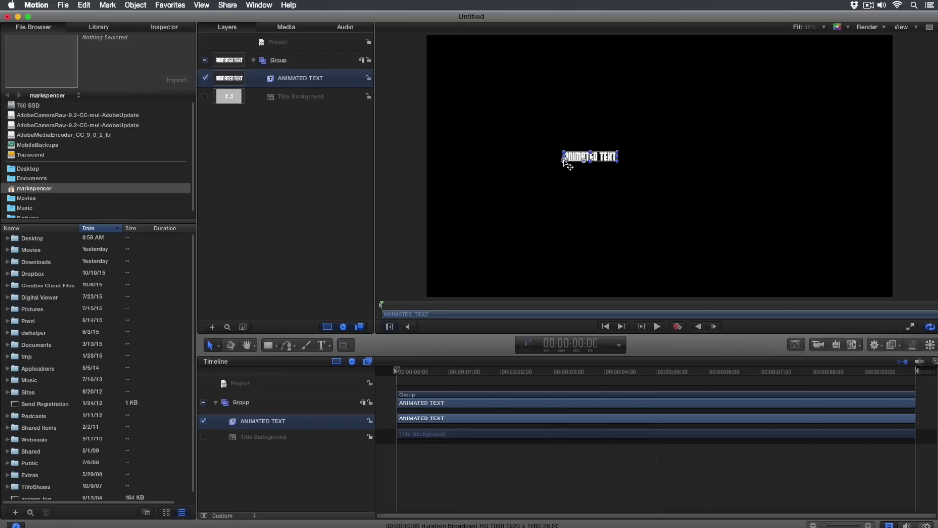
key("F7")
left_click_drag(230, 251, 251, 249)
key("super+3")
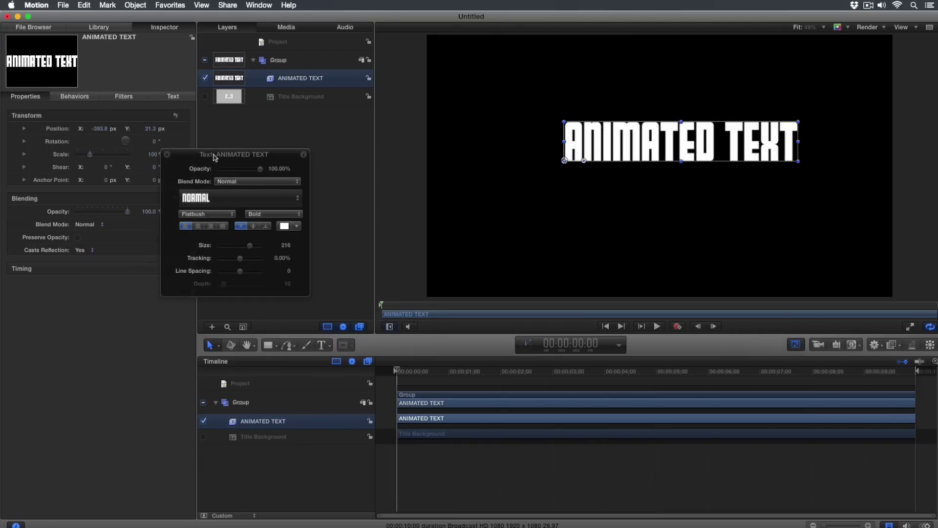
left_click(176, 116)
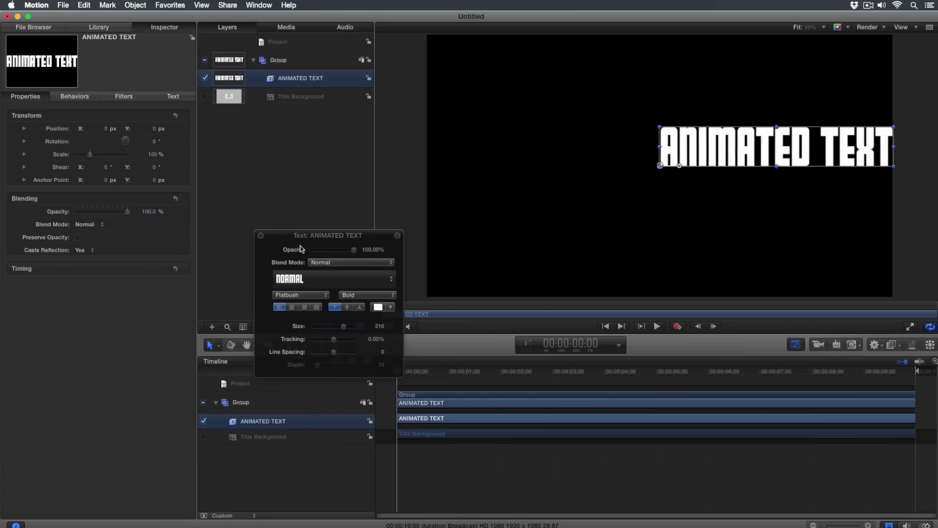
left_click(292, 307)
left_click_drag(356, 235, 263, 144)
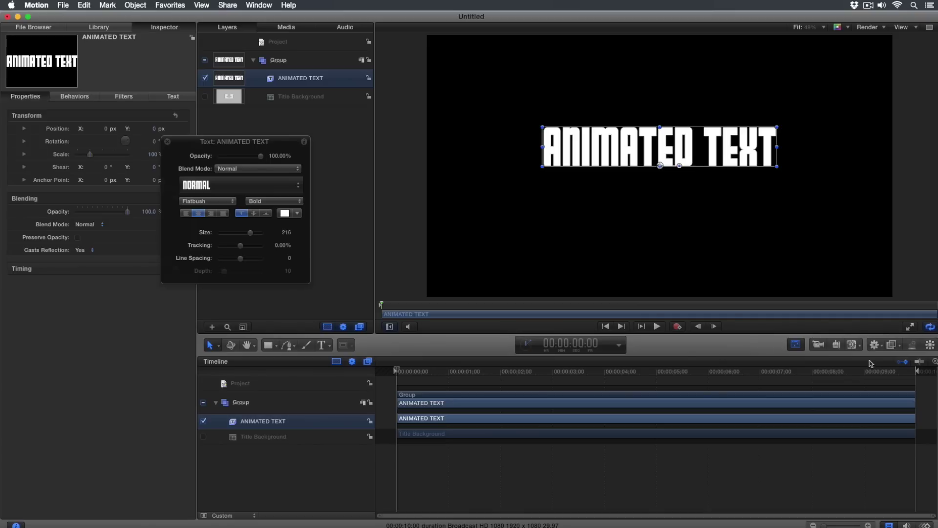
Step: Apply the Text-Basic Slide In behaviour to the ANIMATED TEXT layer
left_click(875, 345)
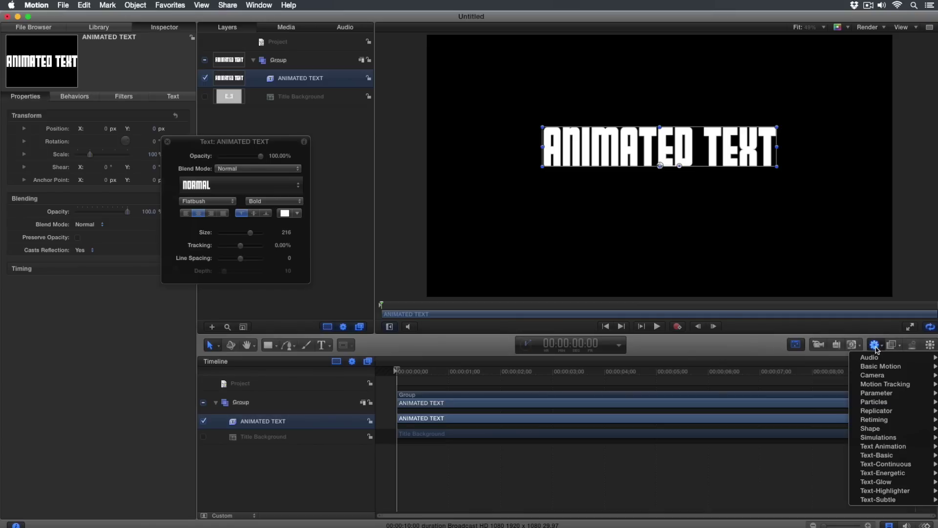
mouse_move(909, 476)
mouse_move(906, 457)
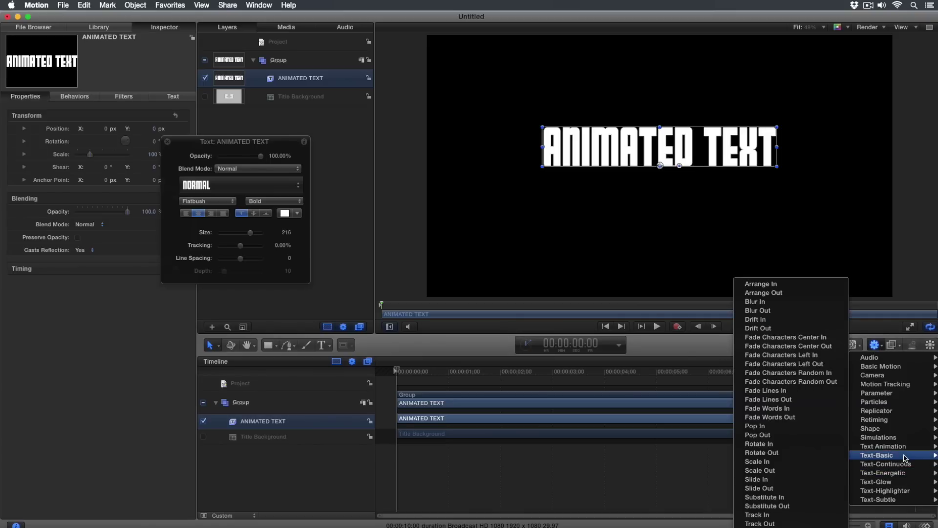
left_click(787, 482)
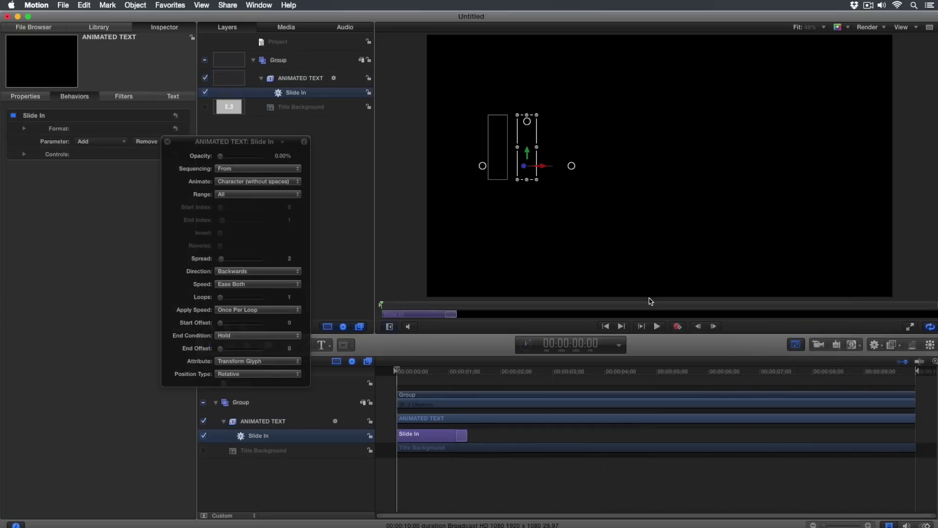
Step: Preview the slide-in animation several times from the first frame
left_click(658, 326)
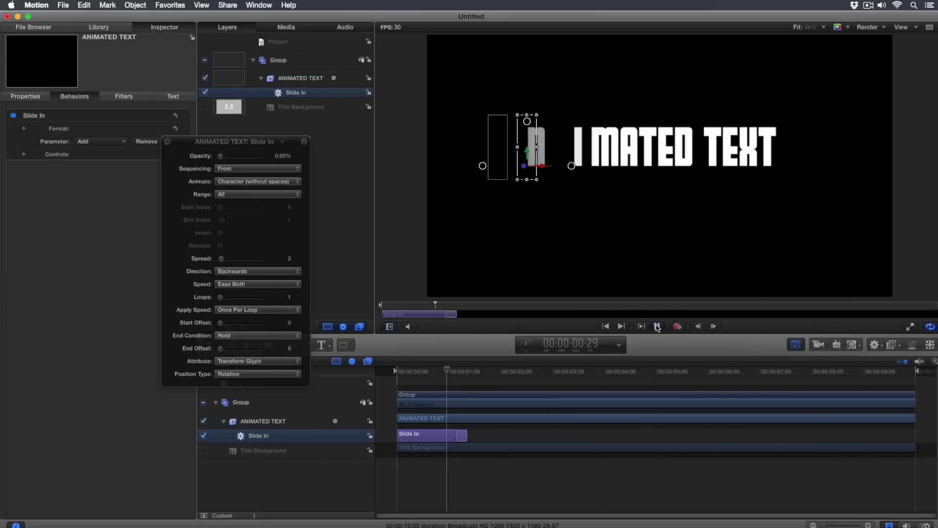
left_click(657, 326)
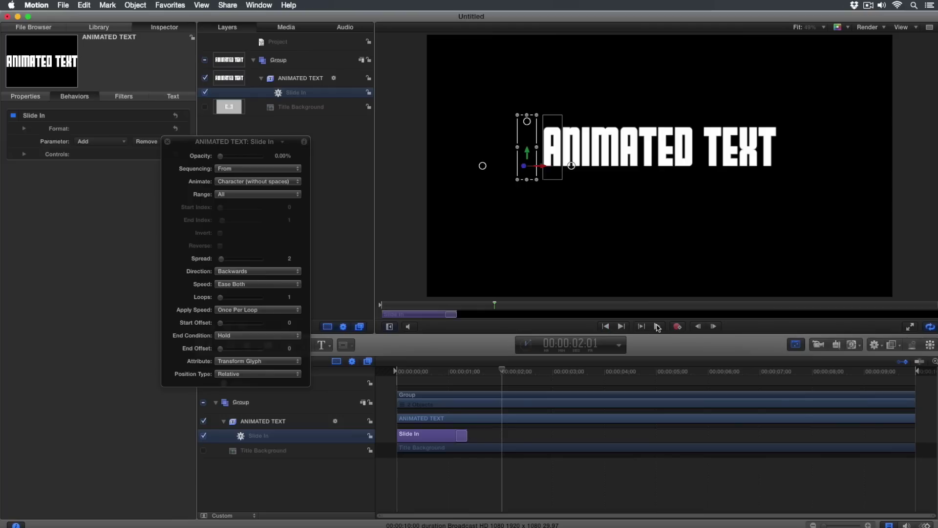
left_click(657, 326)
key("Home")
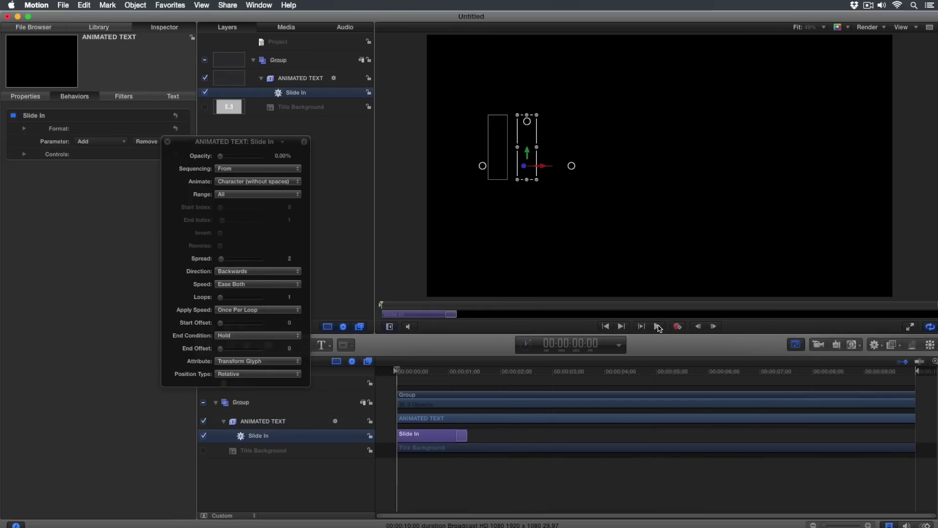
left_click(658, 327)
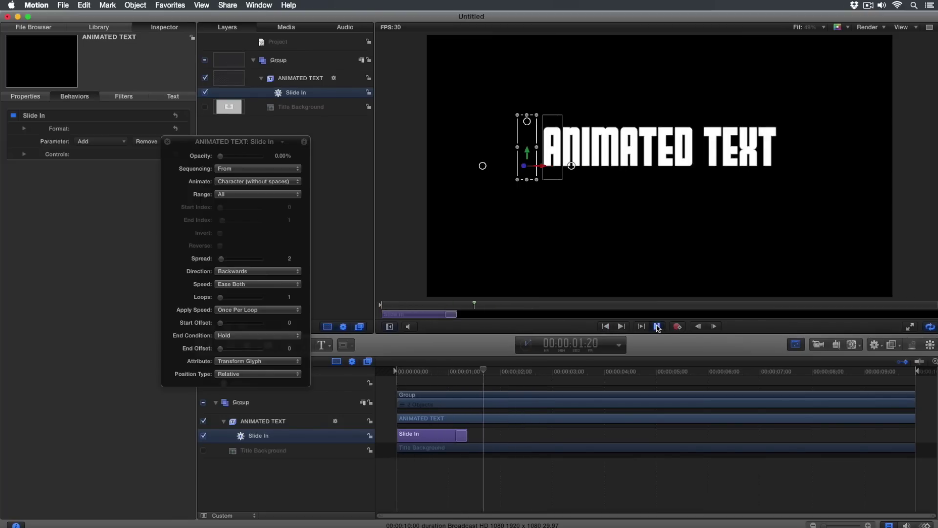
left_click(658, 326)
key("Home")
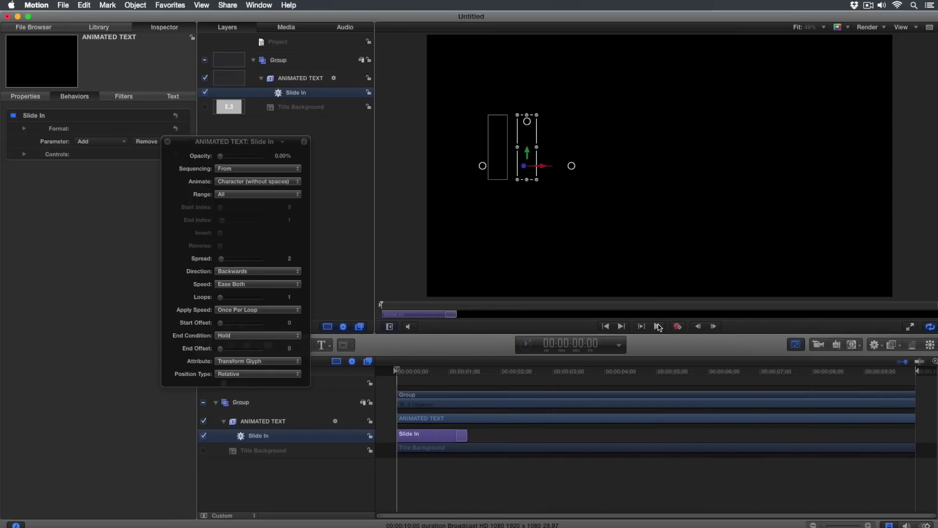
left_click(657, 327)
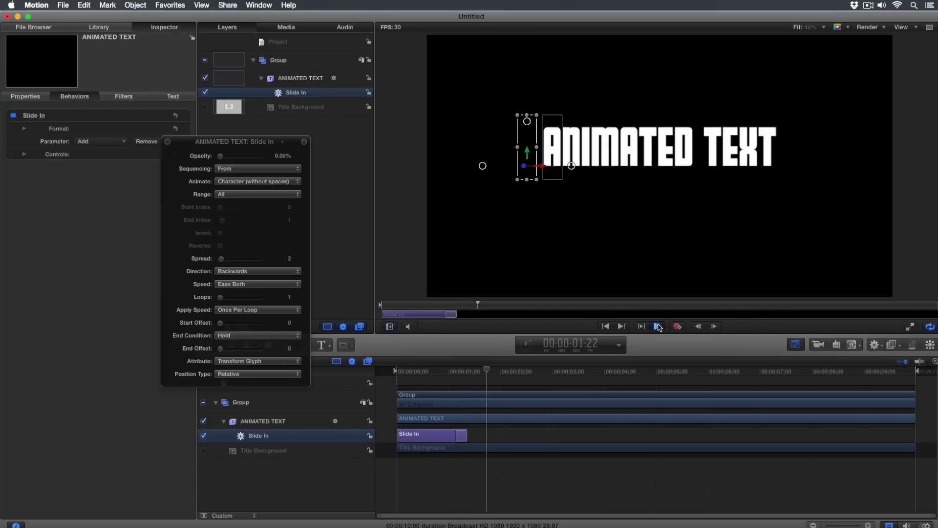
left_click(658, 327)
left_click(607, 327)
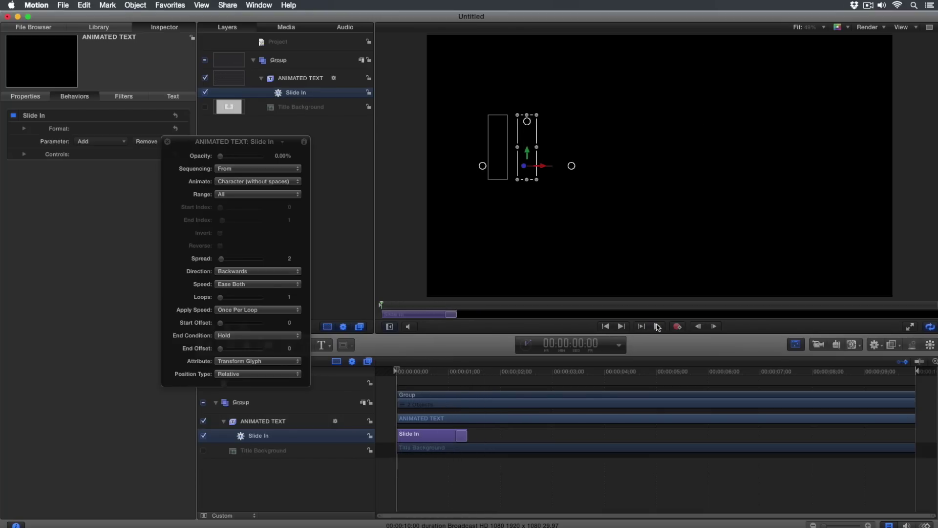
left_click(658, 326)
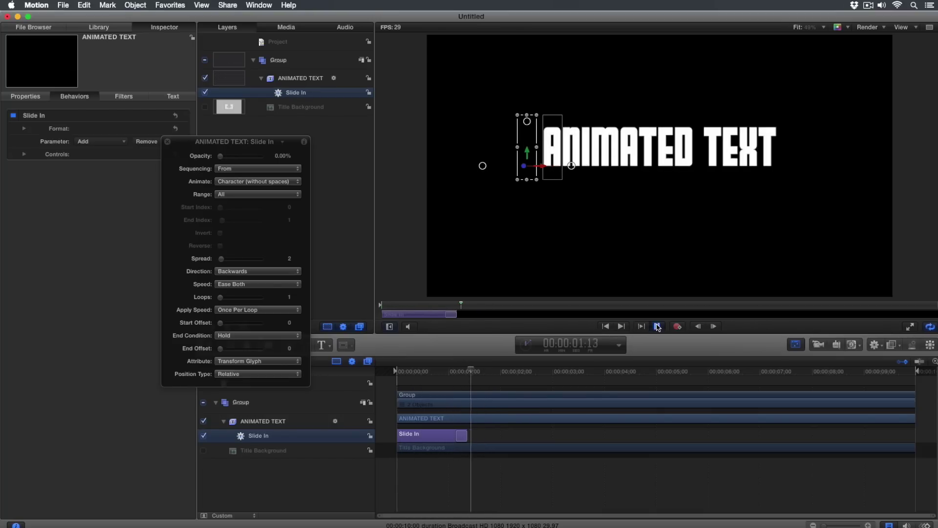
key("space")
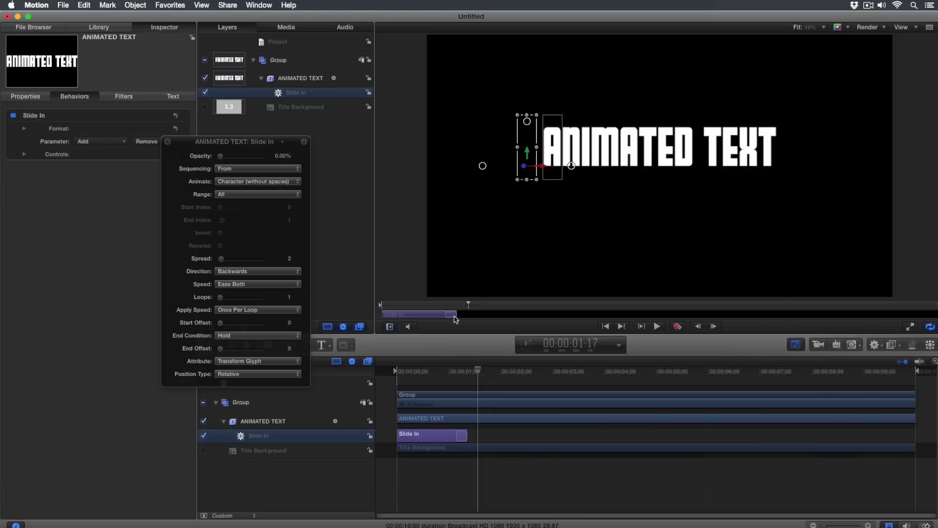
Step: Extend the Slide In behaviour's out point to about 00:00:02;05, then go to its marker
left_click_drag(455, 315, 455, 315)
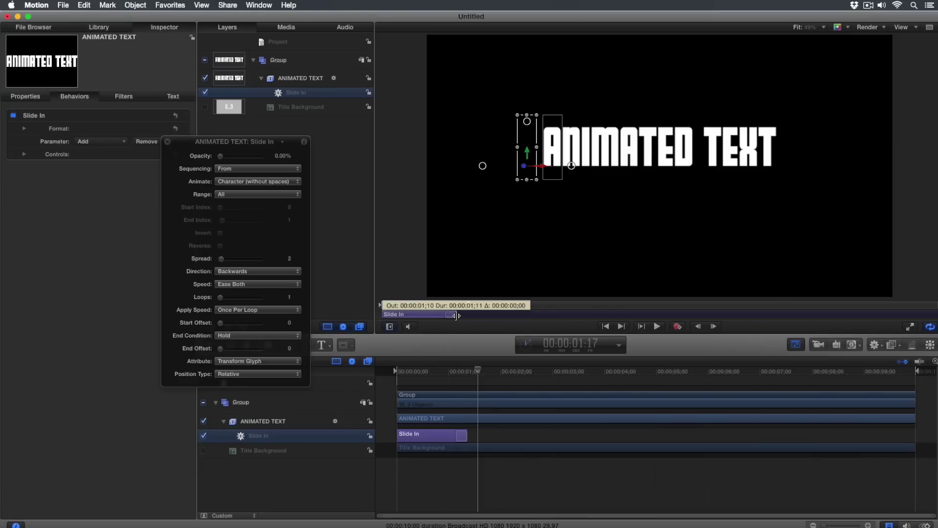
left_click_drag(455, 315, 456, 315)
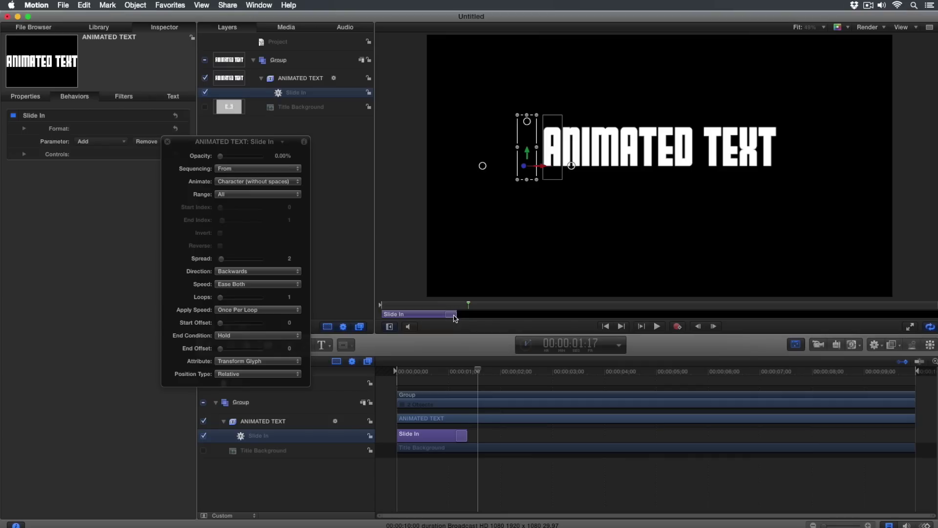
left_click_drag(469, 307, 617, 306)
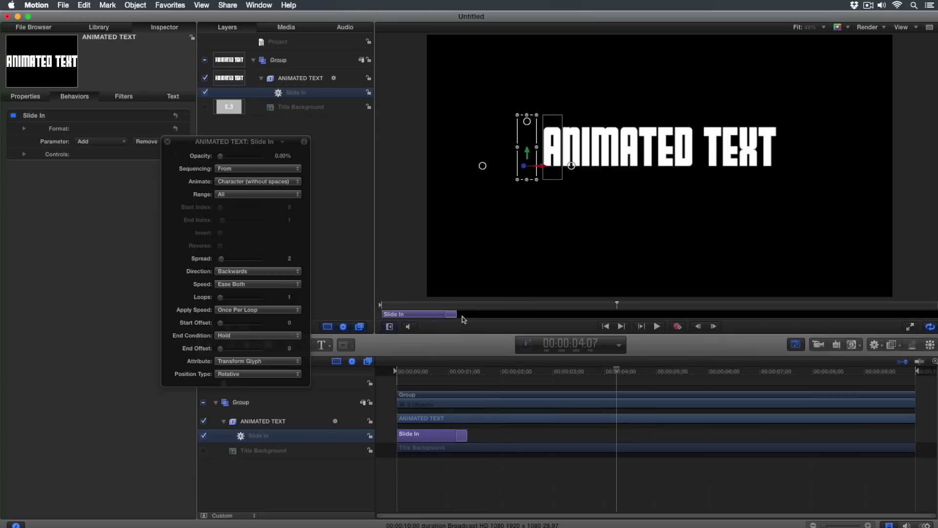
left_click_drag(456, 314, 508, 306)
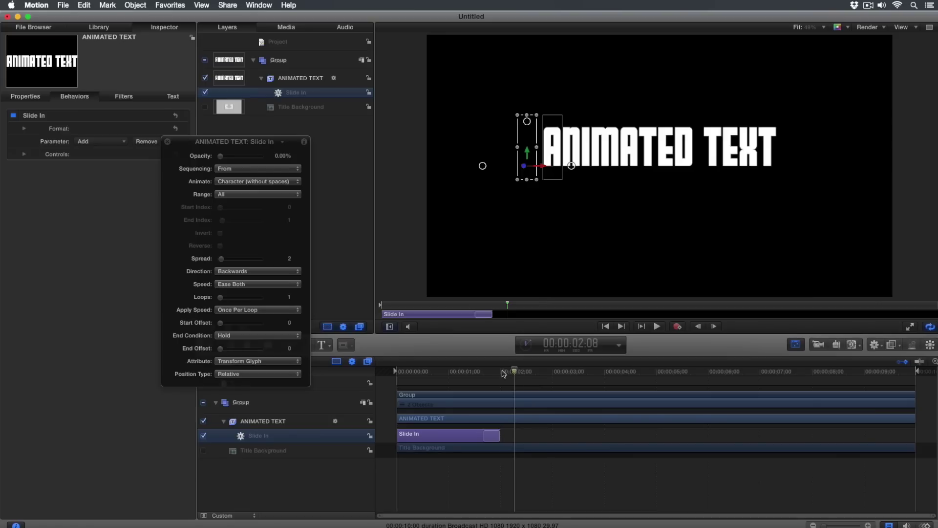
left_click(503, 373)
Step: Change the Slide In marker at 00:00:02;08 to a Build In - Optional marker
double_click(515, 371)
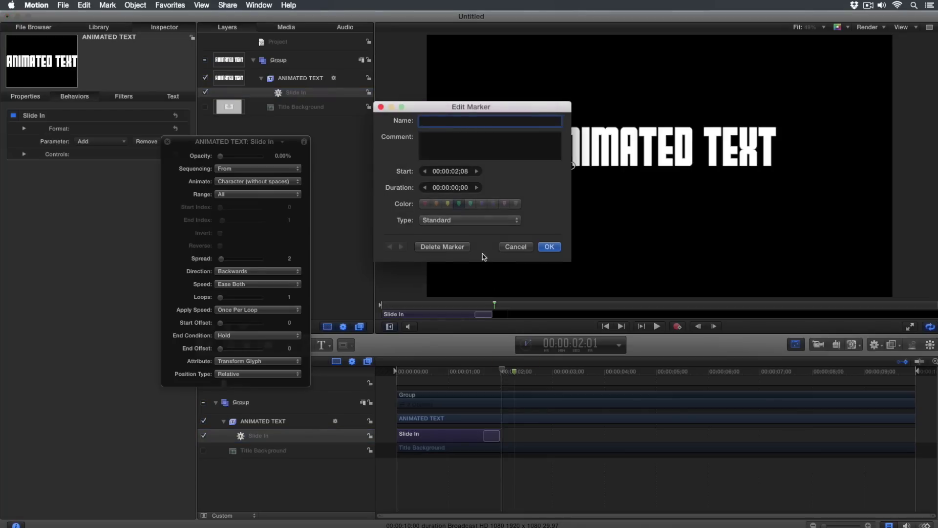
left_click(482, 220)
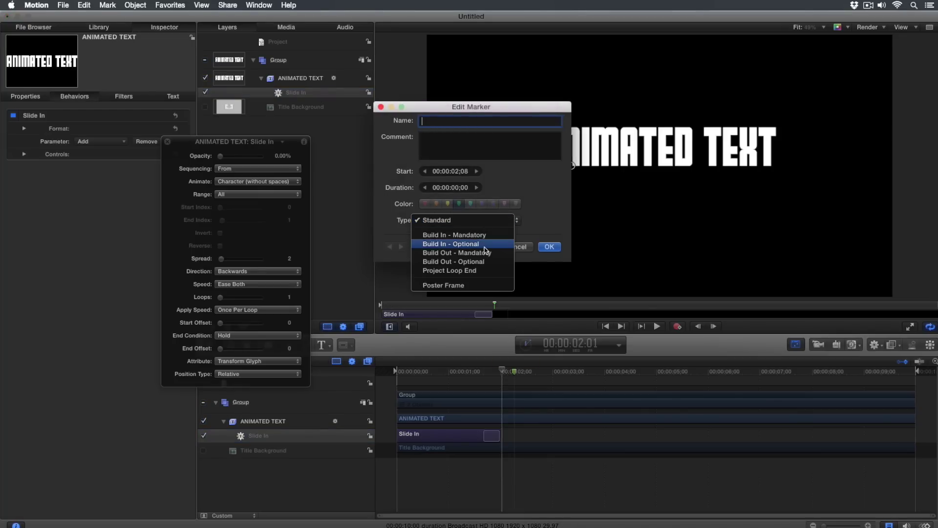
key("Escape")
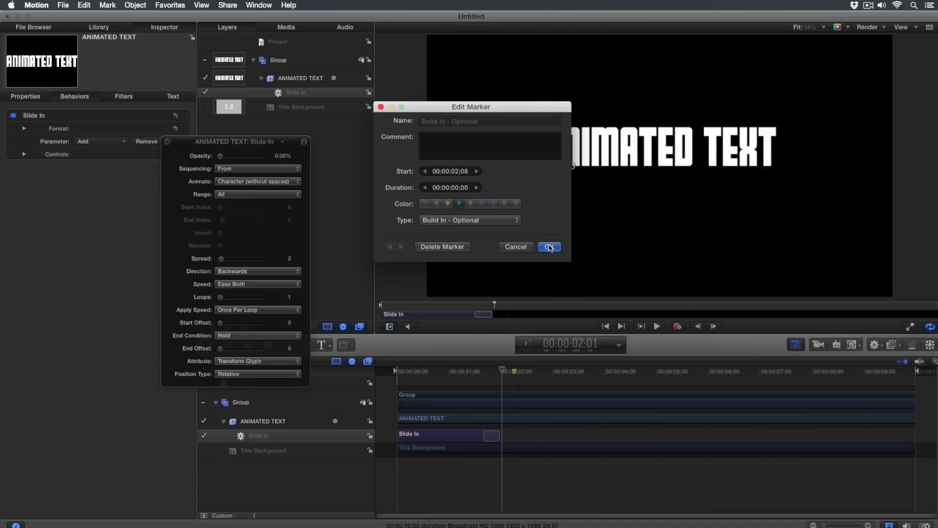
left_click(548, 246)
Step: Select the project to show its published Build In parameter
left_click_drag(236, 148, 414, 187)
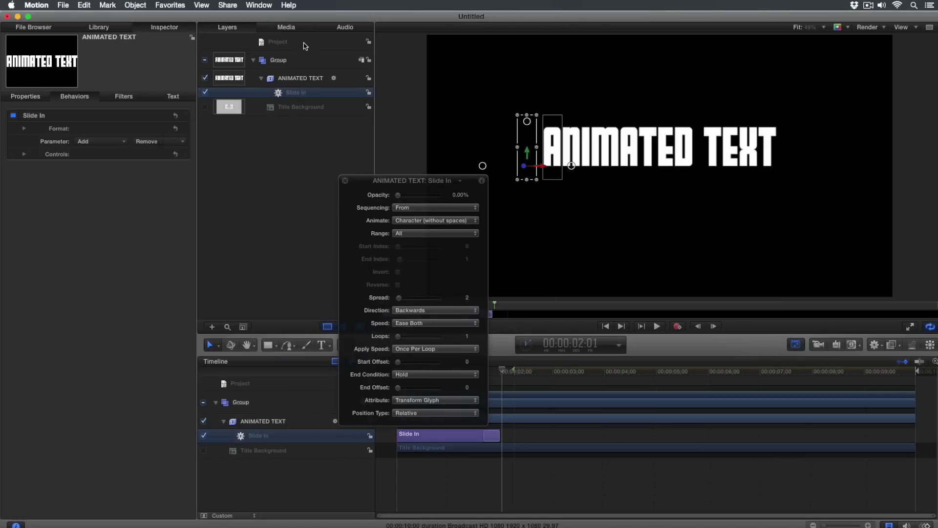
left_click(305, 44)
left_click(174, 96)
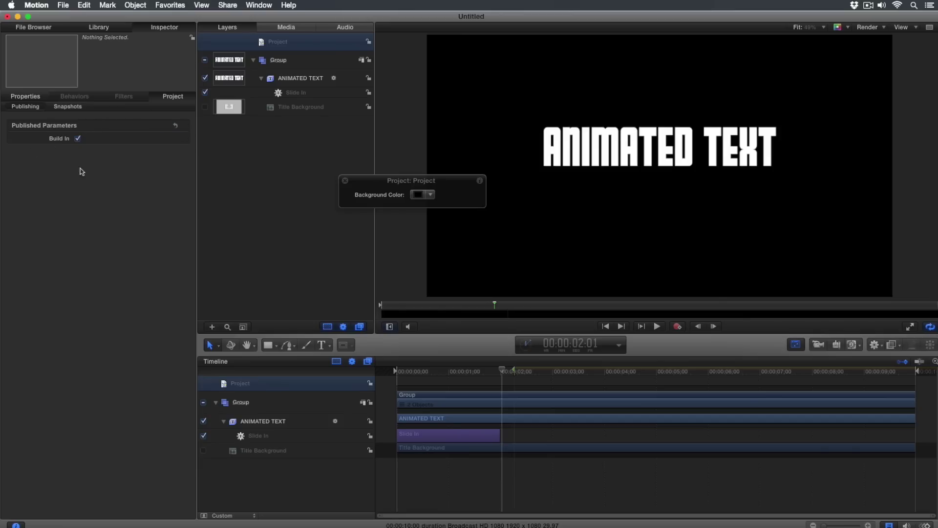
Step: Publish the project as 'Slide In Title' in the Testing category
key("super+s")
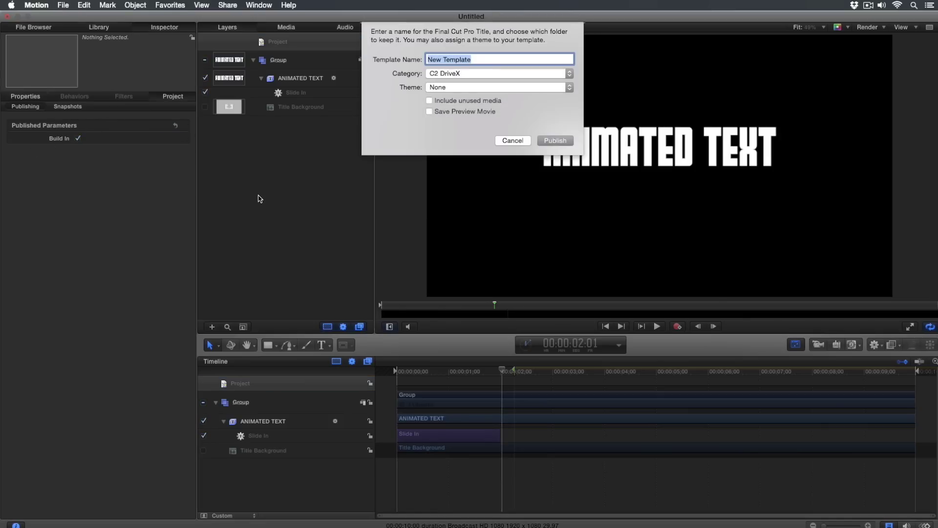
type("Slide In Title")
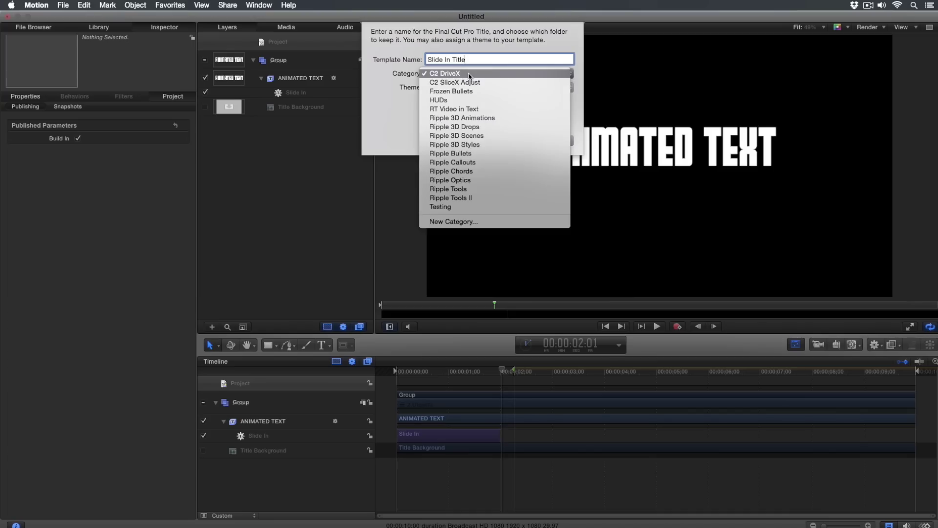
left_click(474, 210)
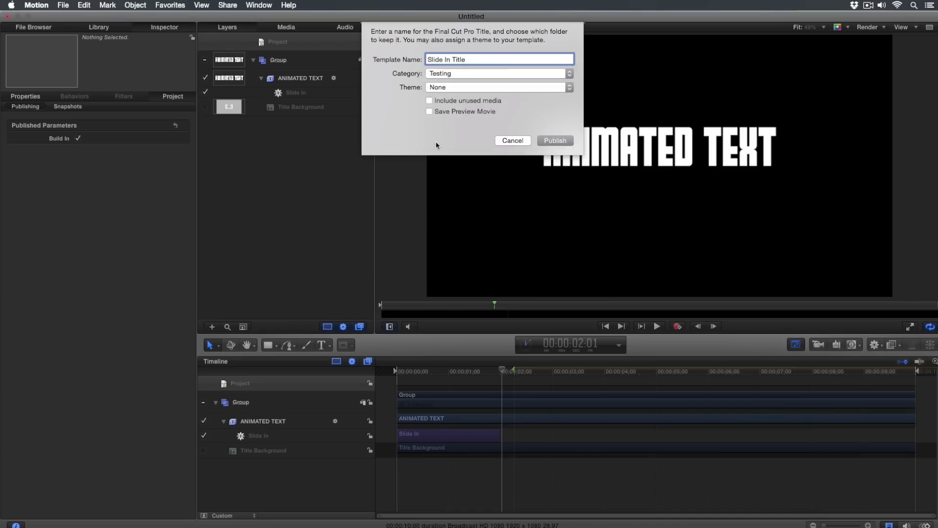
left_click(556, 141)
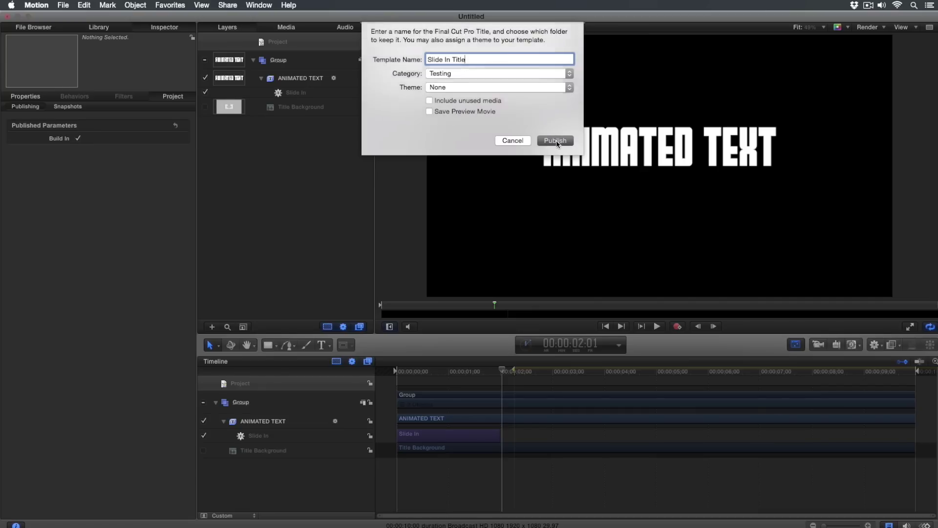
Step: In Final Cut Pro, drag Slide In Title from the Titles browser into the timeline
key("super+Tab")
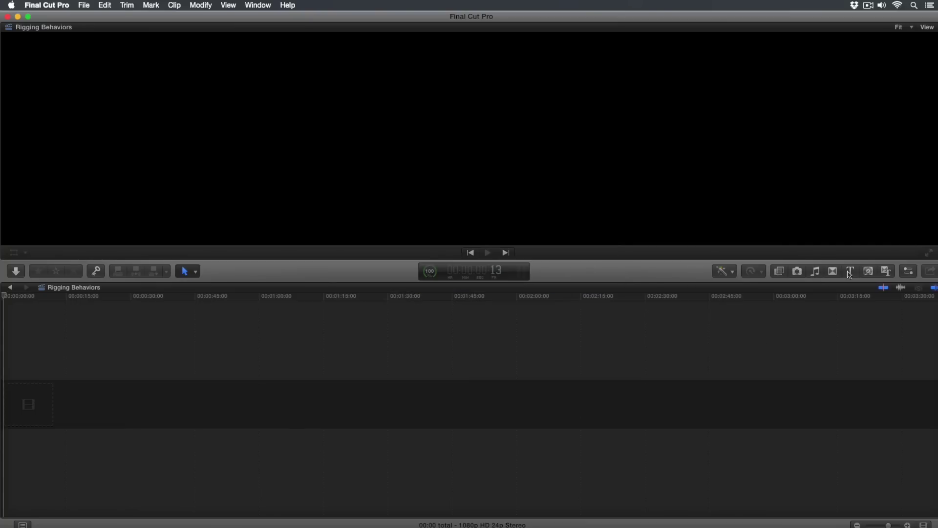
left_click(850, 272)
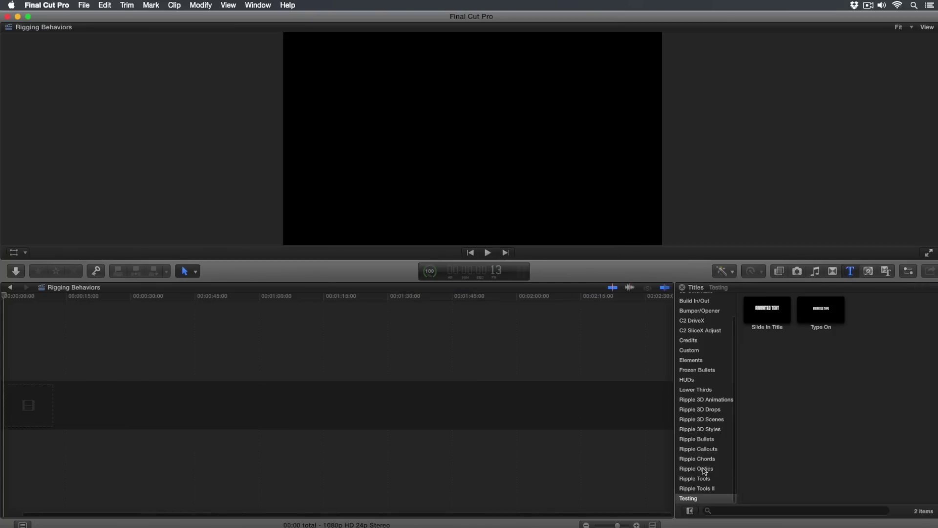
left_click(774, 316)
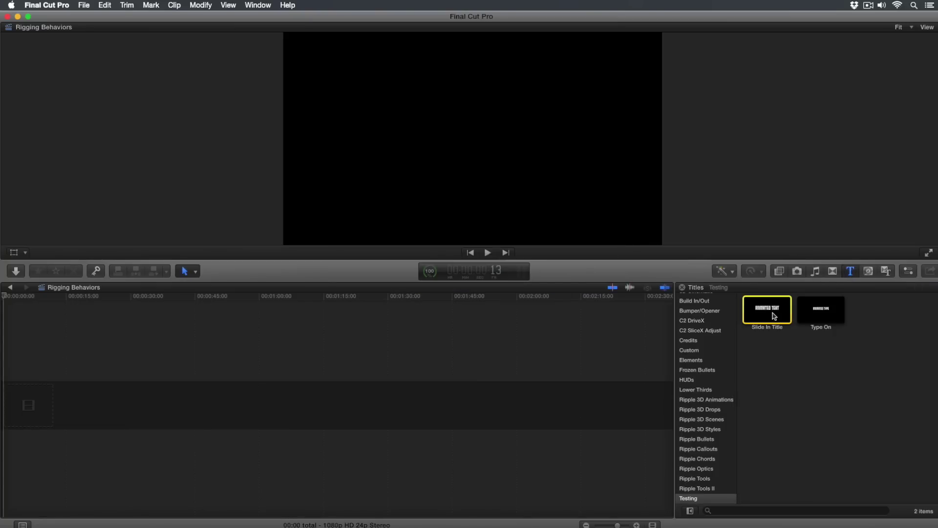
left_click_drag(774, 316, 283, 325)
Step: Fit the timeline, play the title animation, and show the clip's parameters
left_click(18, 303)
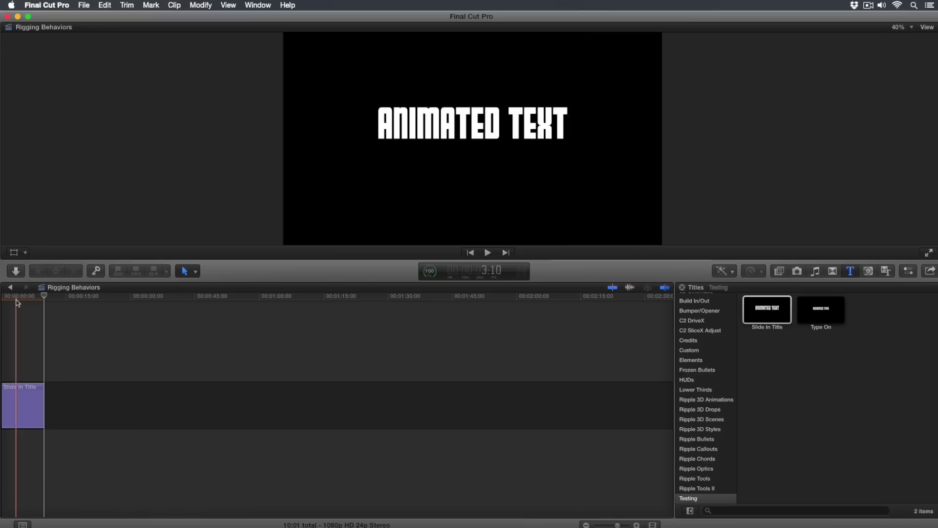
key("shift+z")
left_click(18, 299)
key("space")
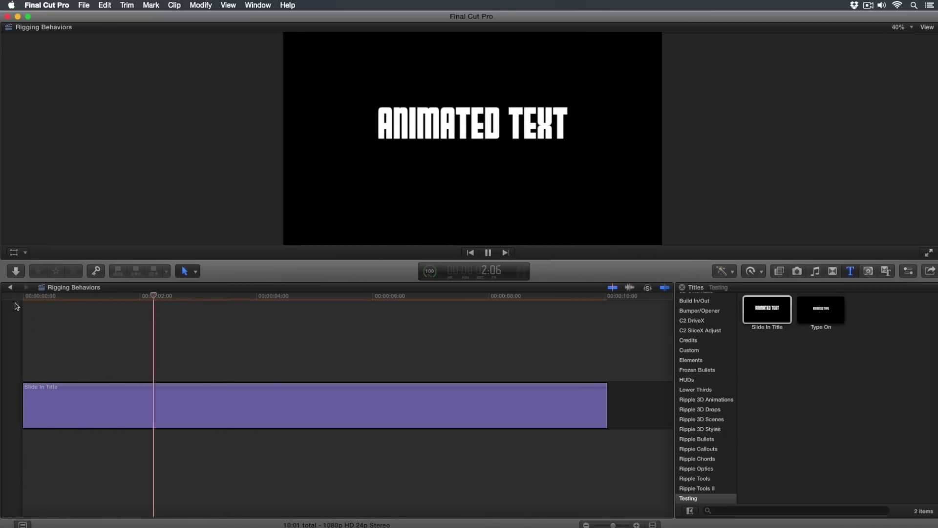
key("space")
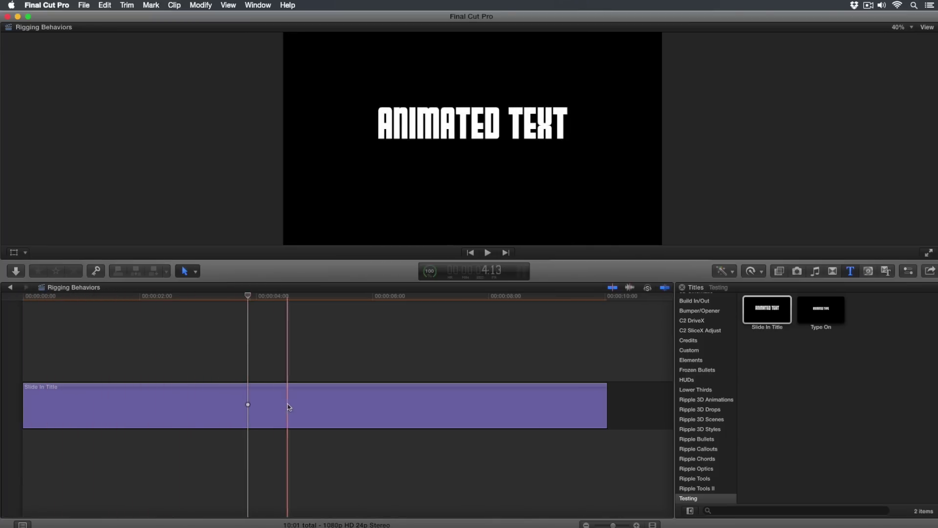
left_click(272, 406)
left_click(909, 270)
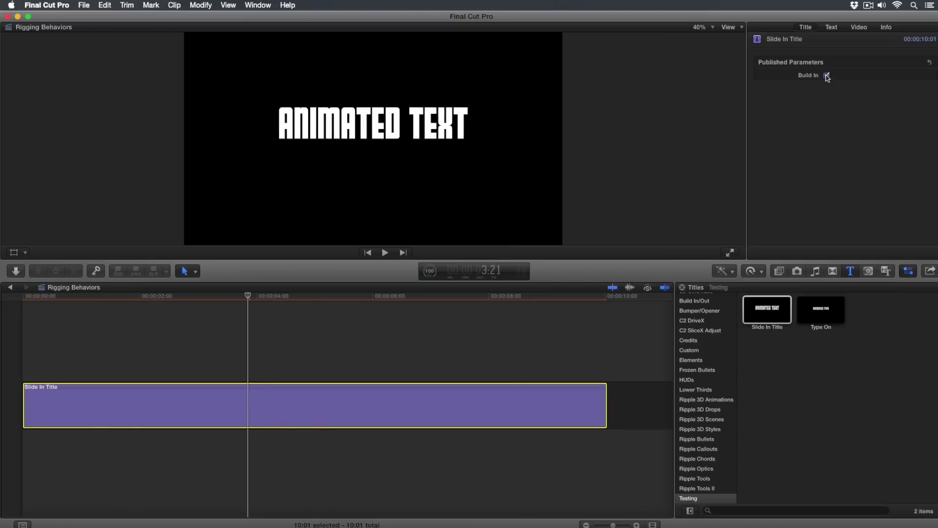
Step: Enable Build In on the Slide In Title clip and trim its end to about 2:13
left_click_drag(108, 296, 385, 313)
left_click(826, 76)
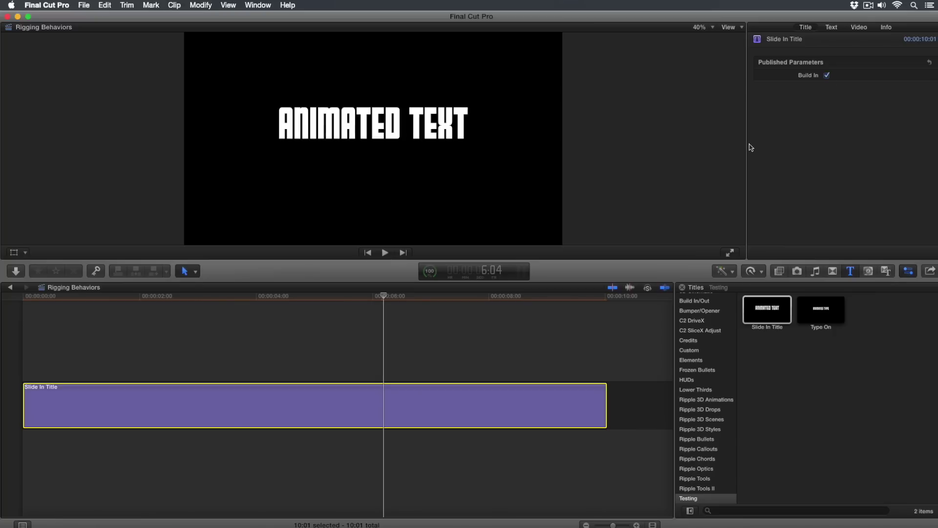
left_click_drag(184, 294, 234, 352)
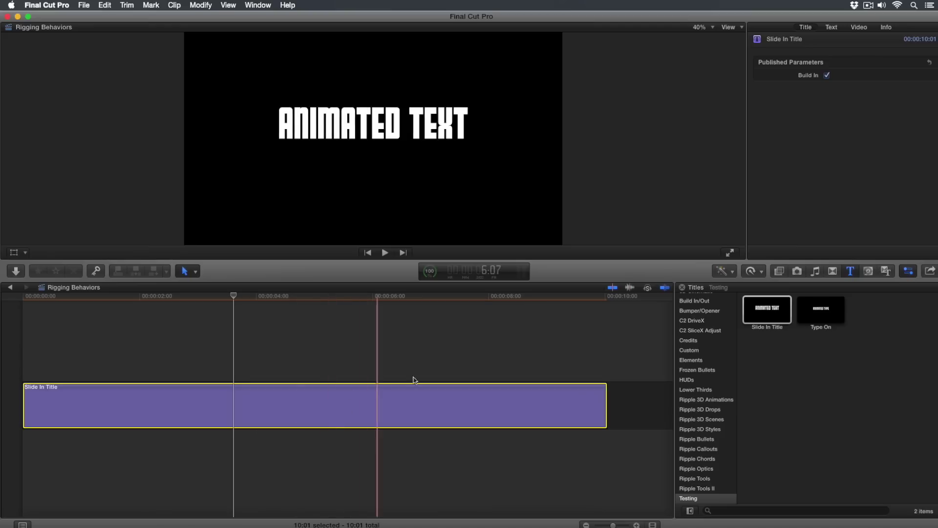
left_click_drag(607, 420, 178, 412)
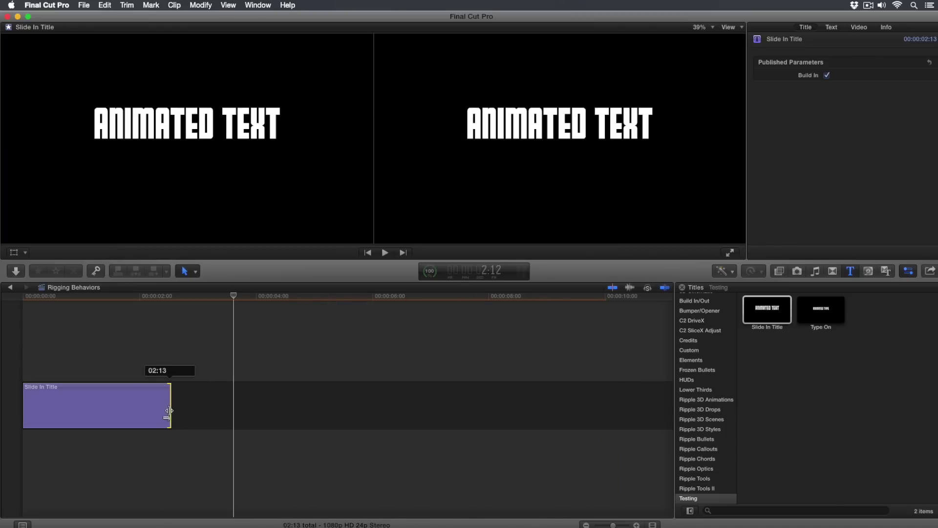
Step: Play the shortened Slide In Title clip from the start
key("Home")
key("space")
left_click(25, 297)
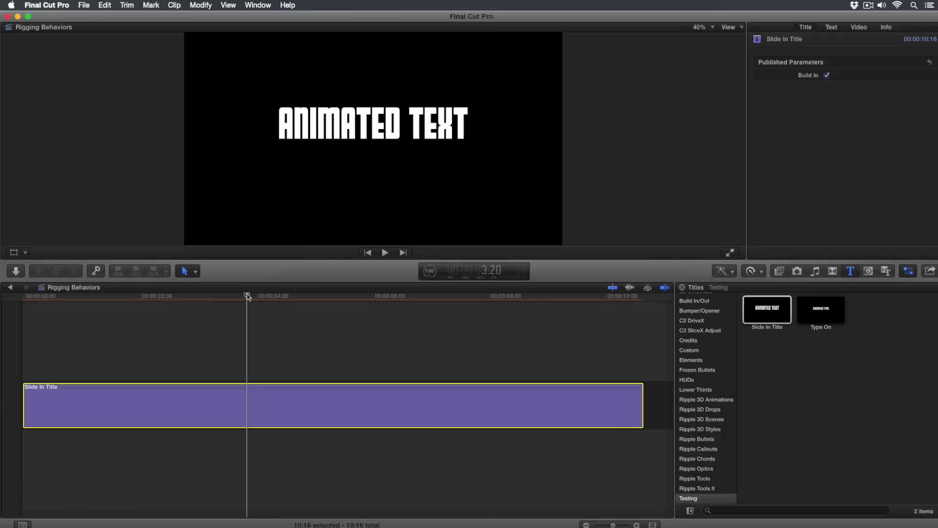
Step: Bring up the options for the Slide In Title template in the Titles browser
key("super+Tab")
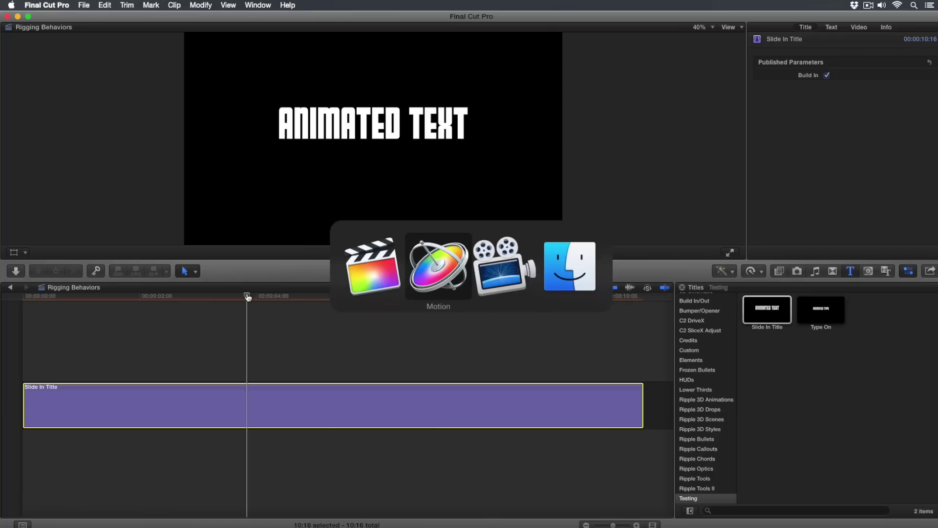
key("Escape")
right_click(777, 318)
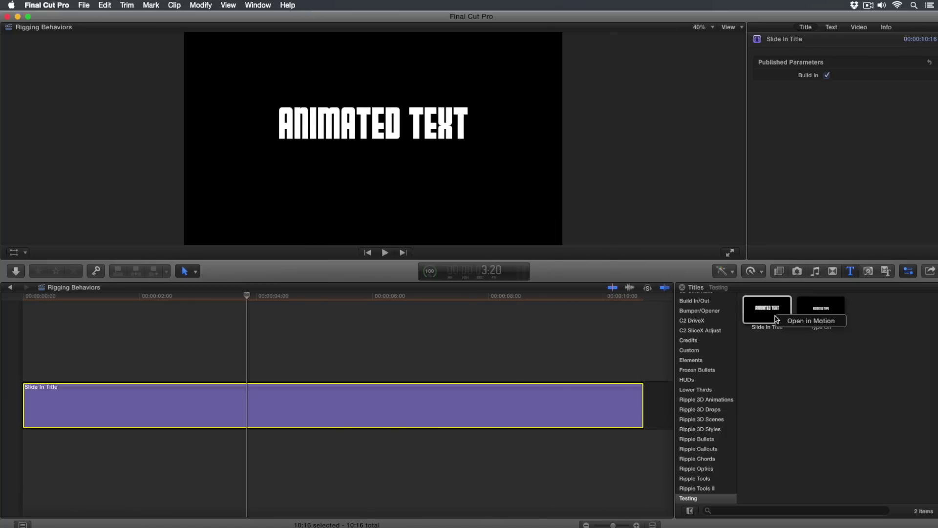
Step: Open Slide In Title in Motion and stretch the Slide In behaviour to end near 00:00:03;00
left_click(779, 320)
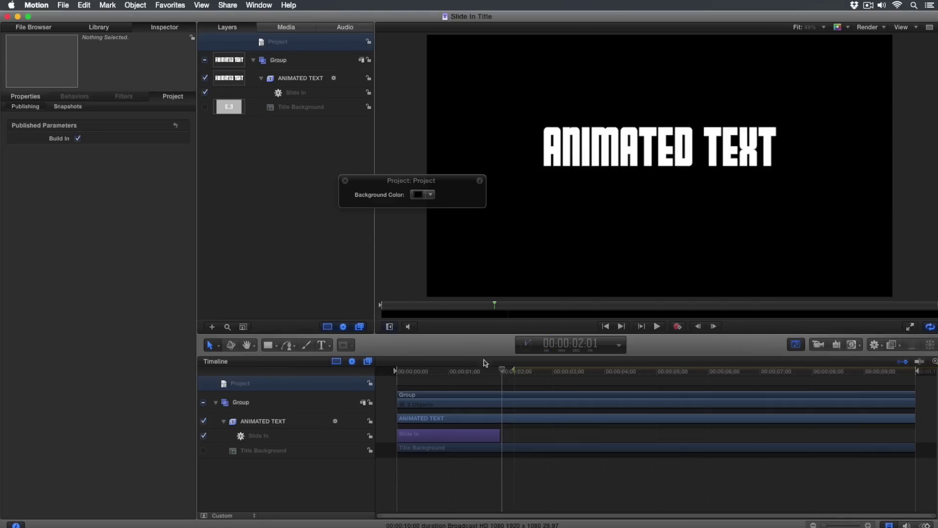
left_click_drag(505, 374, 412, 372)
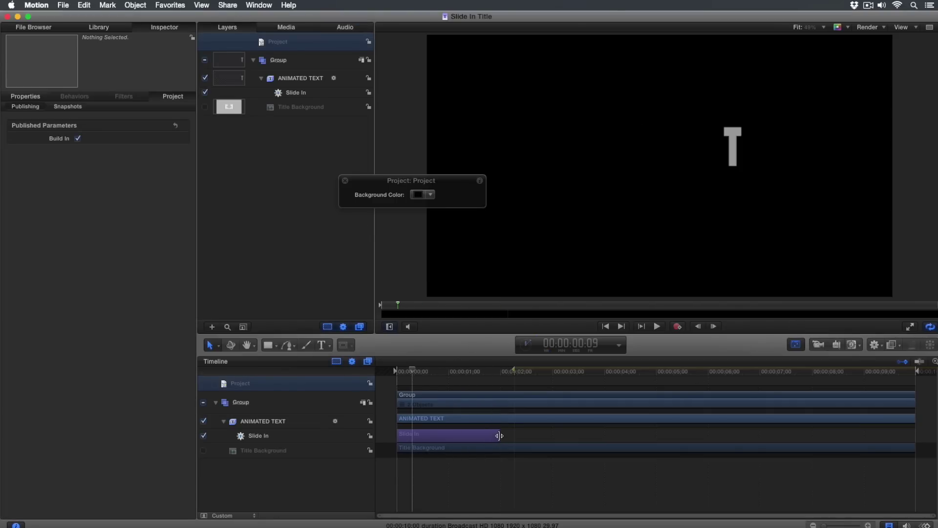
left_click_drag(498, 435, 550, 436)
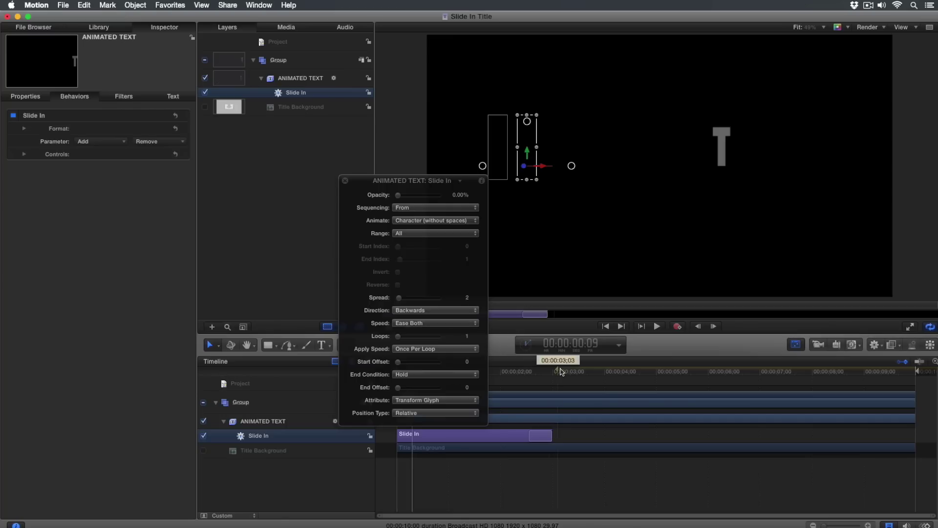
Step: Preview the slower slide-in up to 3:00, where ANIMATED TEXT is fully shown, then close the Slide In settings
left_click_drag(432, 183, 206, 114)
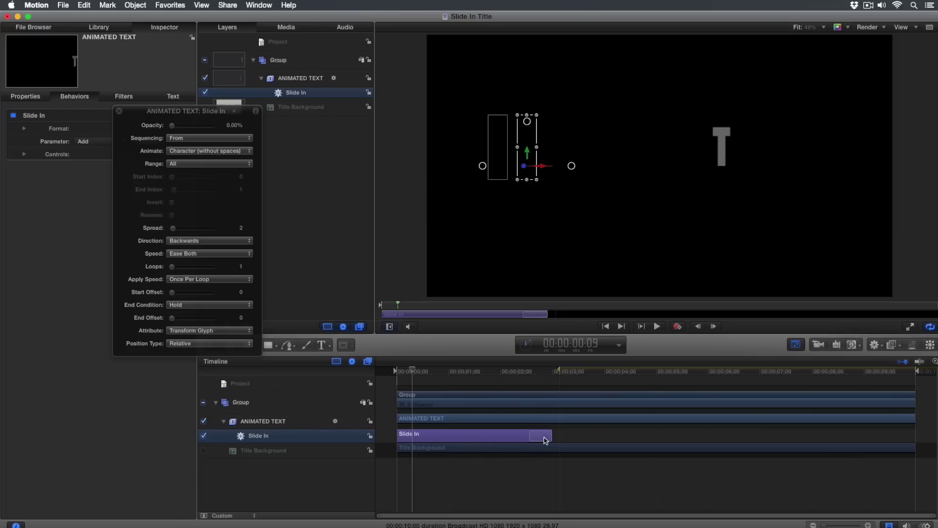
left_click_drag(442, 375, 553, 381)
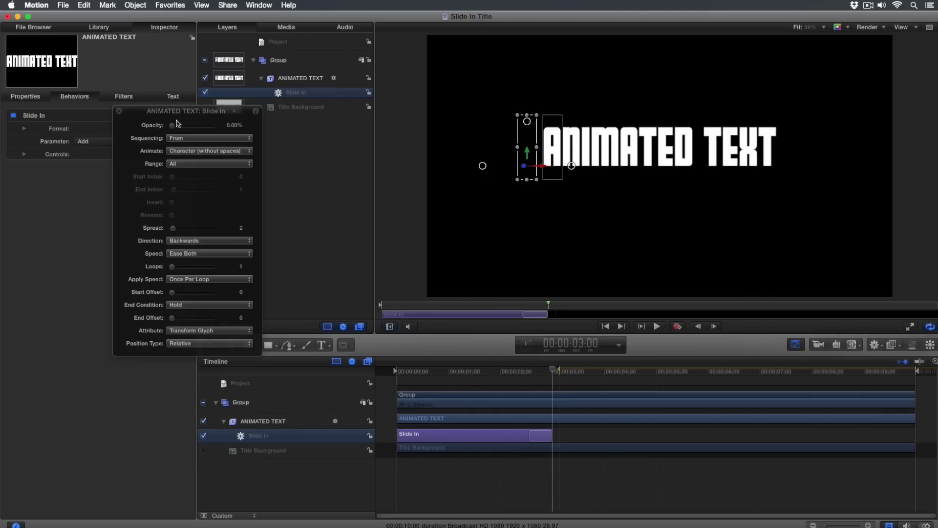
left_click_drag(179, 117, 297, 166)
left_click(249, 158)
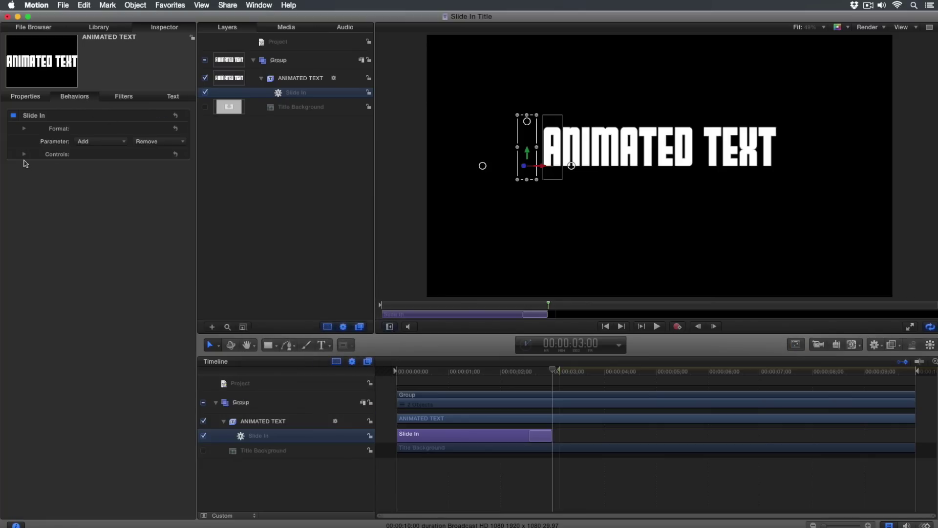
Step: Expand the Slide In controls, set End Offset to 32, and rewind the preview to the start
left_click(24, 154)
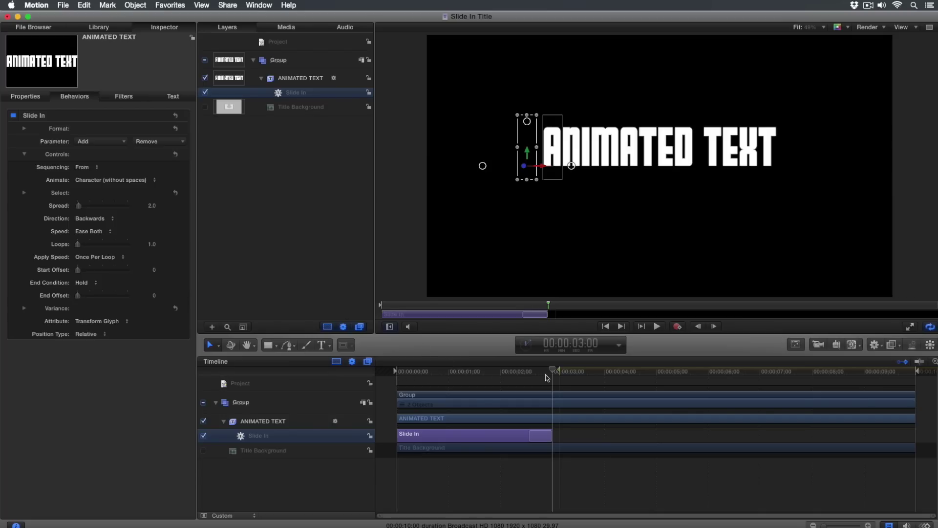
left_click_drag(81, 297, 83, 296)
left_click_drag(81, 299, 93, 302)
left_click_drag(94, 301, 94, 302)
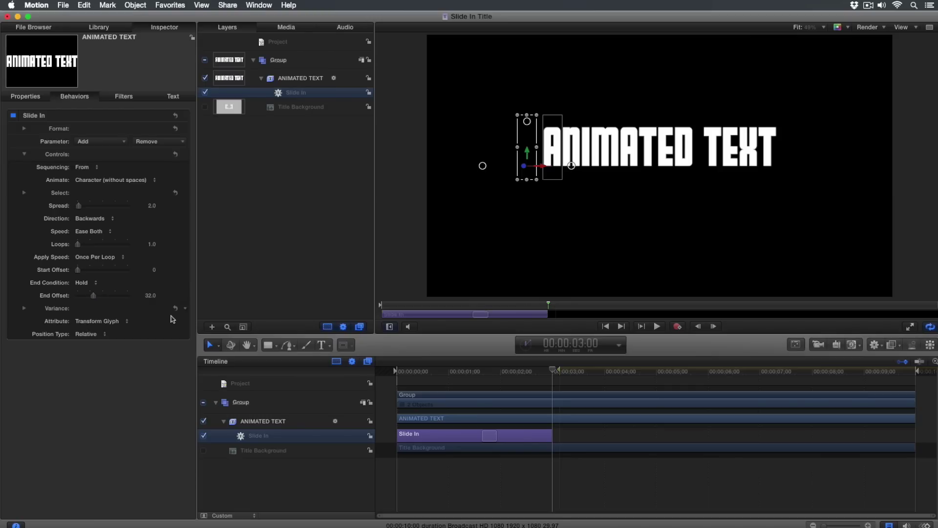
left_click_drag(507, 373, 396, 373)
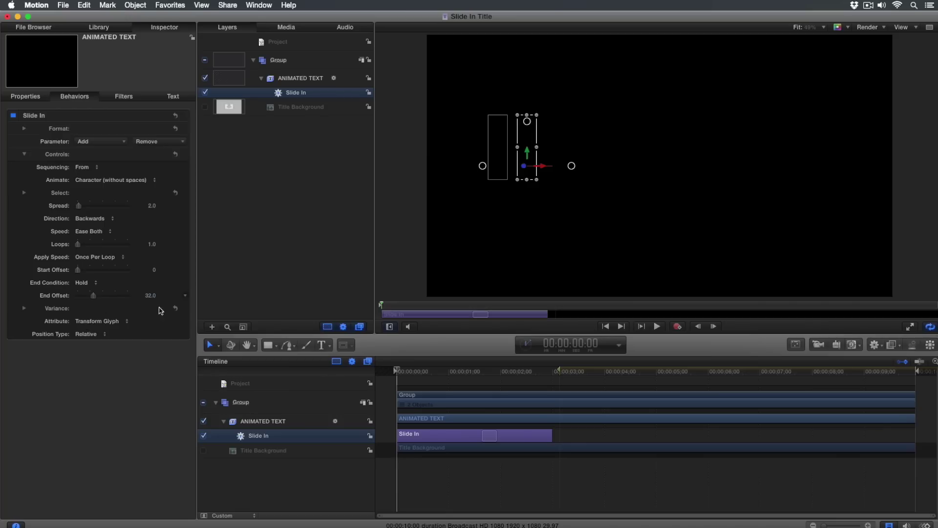
Step: Play and scrub through the current slide-in animation
key("space")
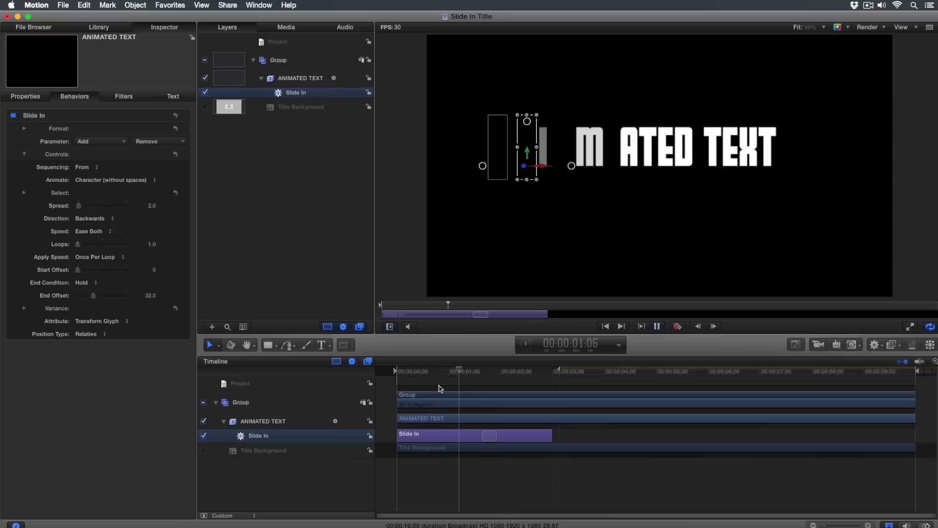
key("space")
mouse_move(508, 379)
left_mouse_down()
mouse_move(482, 375)
mouse_move(499, 373)
left_mouse_up()
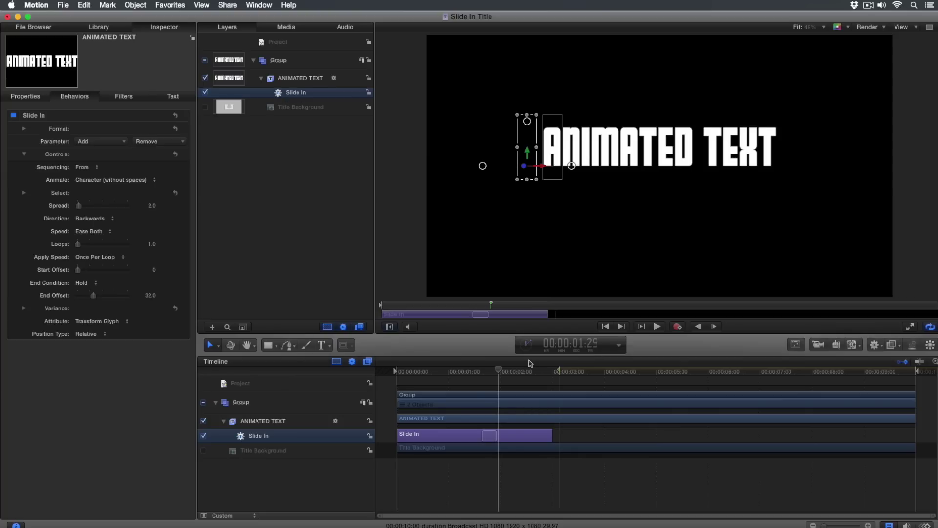
Step: Raise the Slide In End Offset to 70 and replay the animation from the start
left_click_drag(95, 296, 115, 299)
key("Home")
key("space")
key("space")
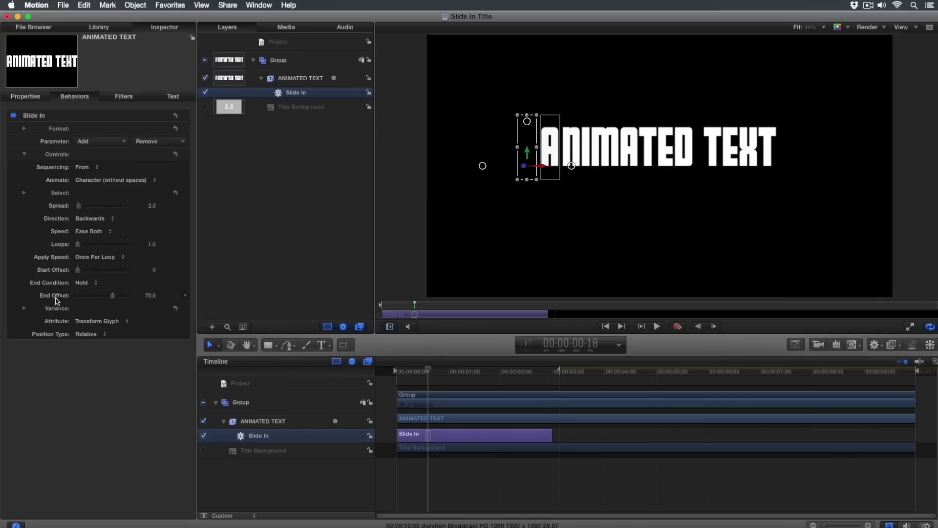
right_click(57, 301)
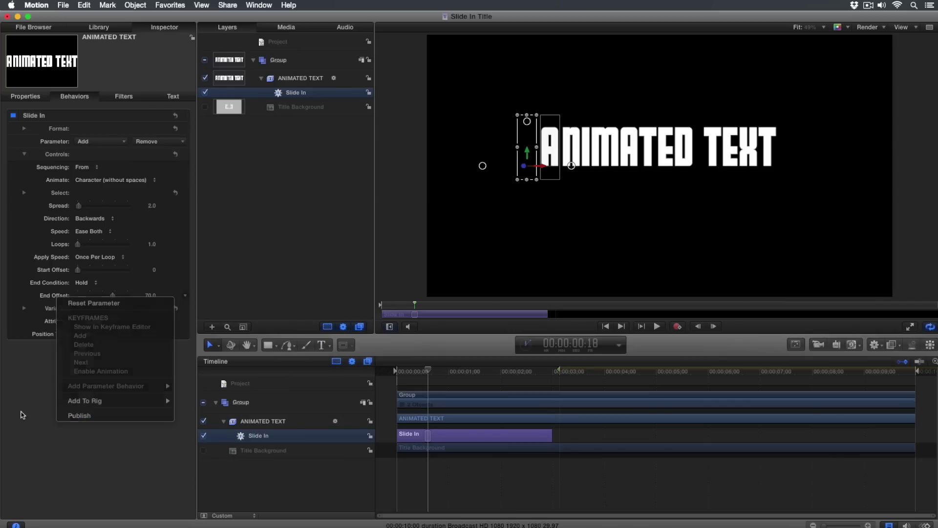
Step: Try End Offset values from 0 up to 100 while replaying, finally leaving it at 0
left_click(22, 411)
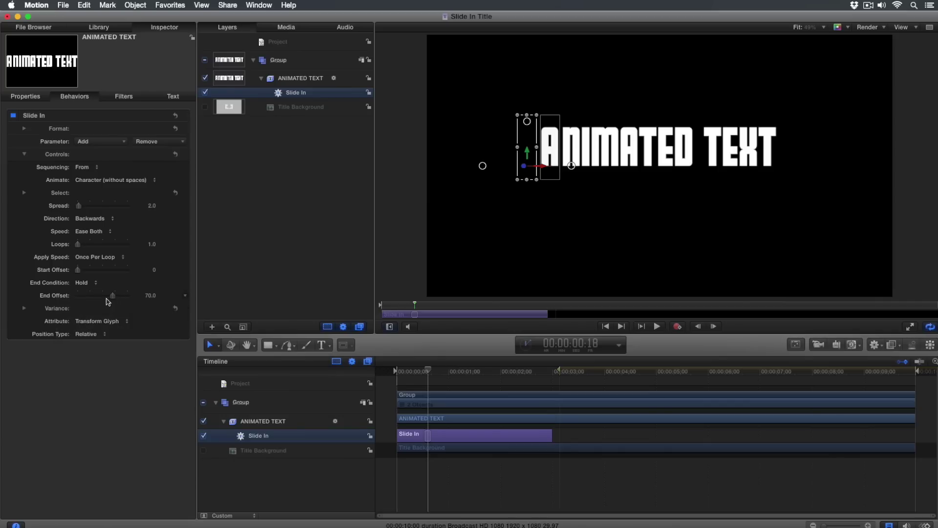
mouse_move(113, 297)
left_mouse_down()
mouse_move(71, 297)
mouse_move(111, 299)
left_mouse_up()
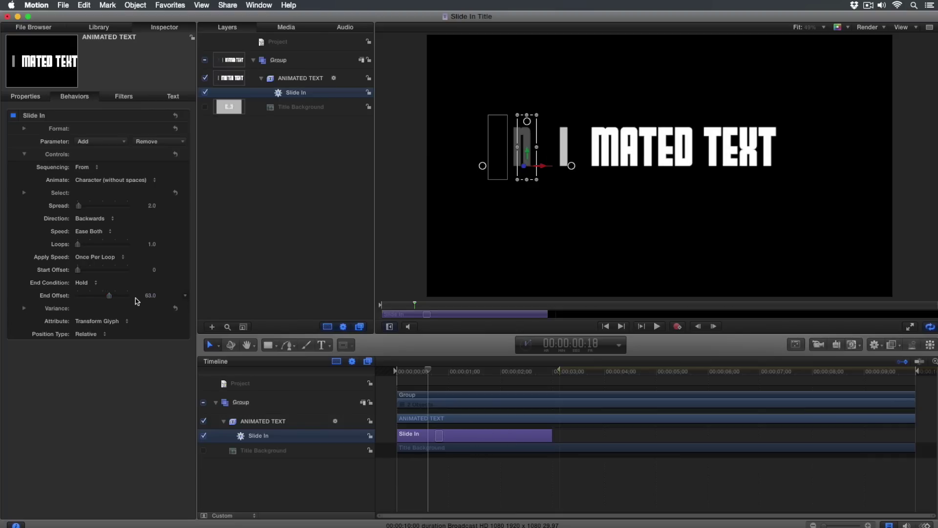
left_click_drag(111, 301, 134, 301)
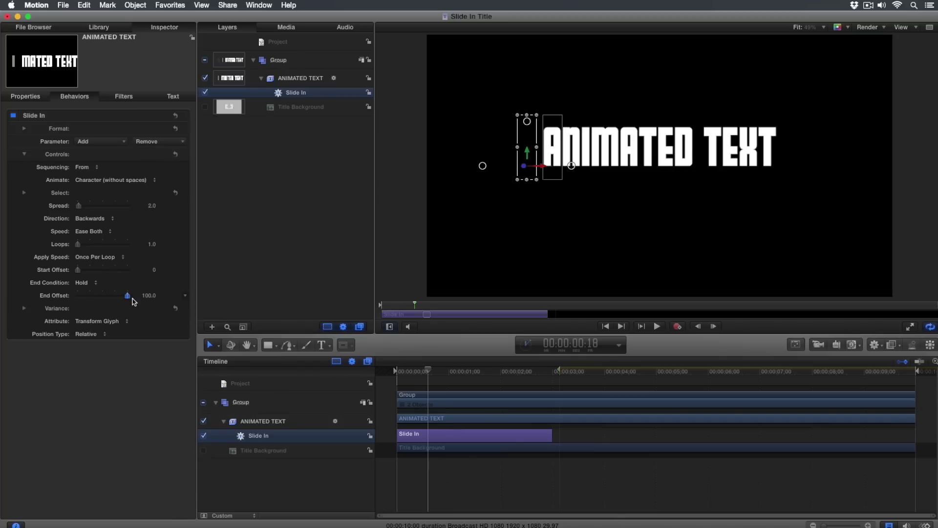
left_click_drag(426, 373, 396, 372)
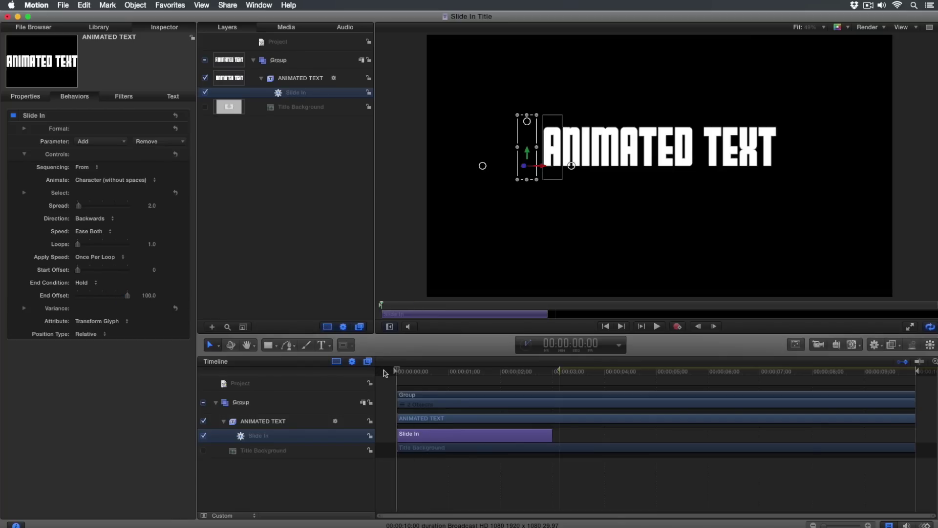
key("space")
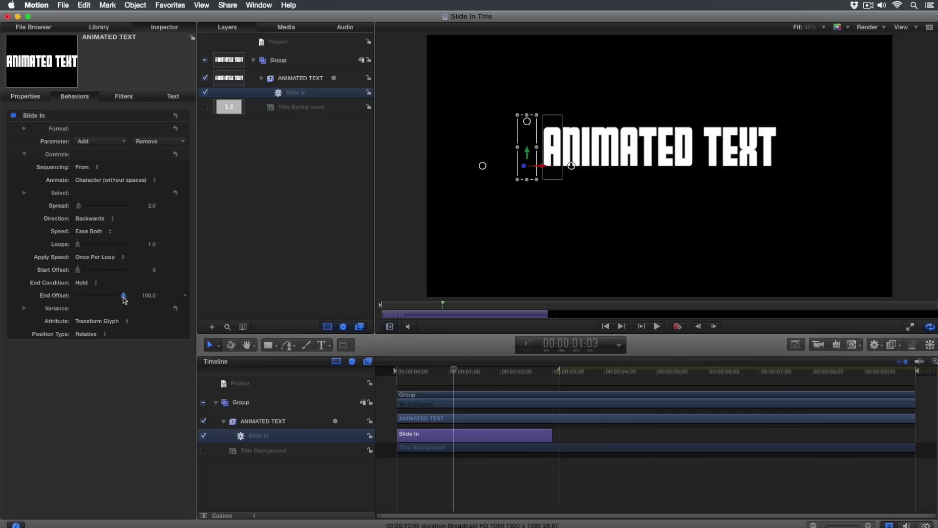
left_click_drag(117, 299, 118, 299)
mouse_move(422, 375)
left_mouse_down()
mouse_move(398, 374)
mouse_move(438, 374)
left_mouse_up()
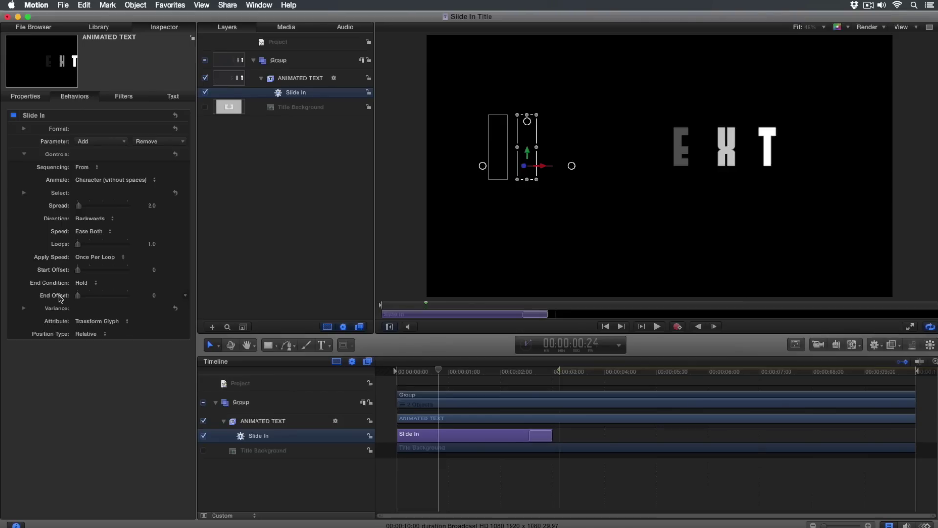
Step: Add End Offset to a new rig's slider and start renaming the Slider layer
right_click(60, 299)
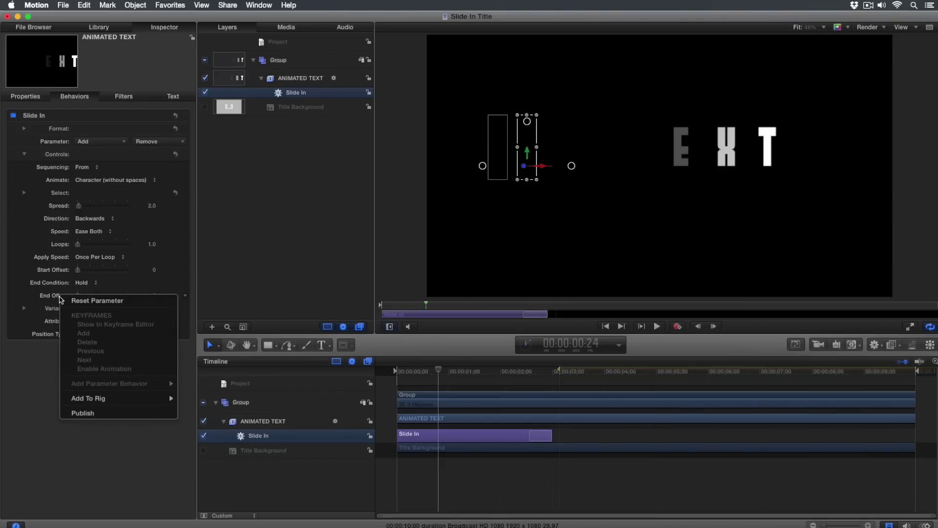
mouse_move(130, 400)
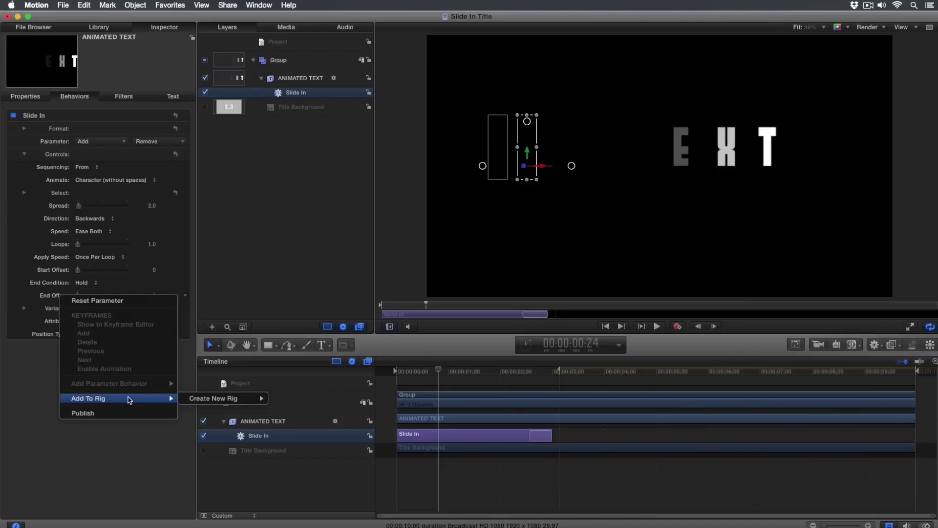
mouse_move(219, 399)
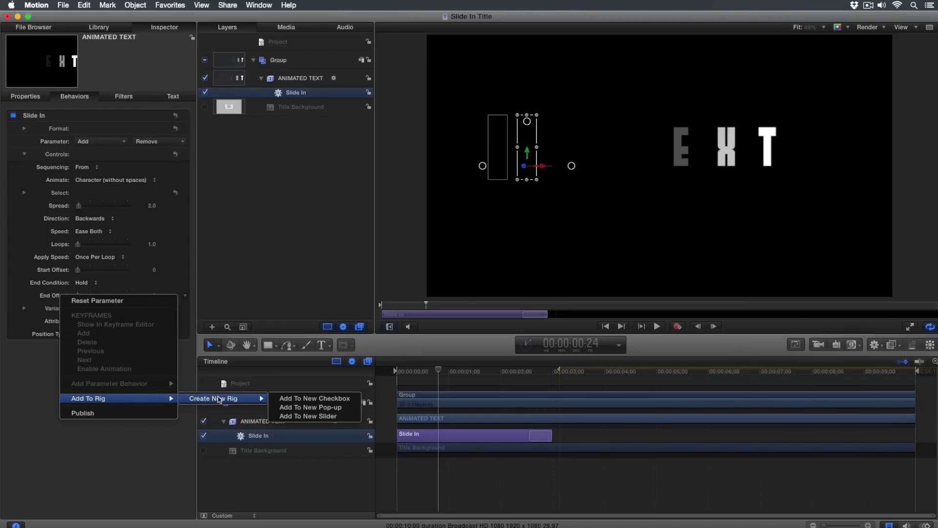
left_click(336, 417)
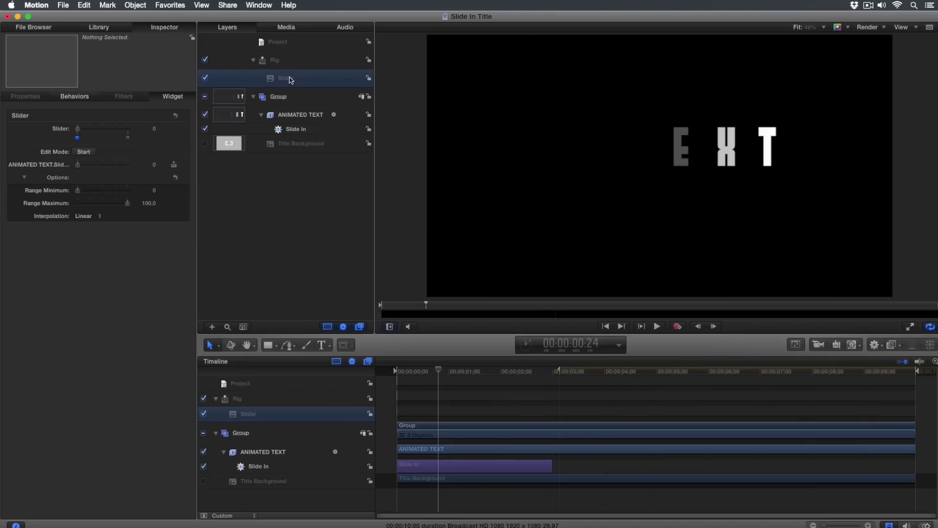
double_click(290, 79)
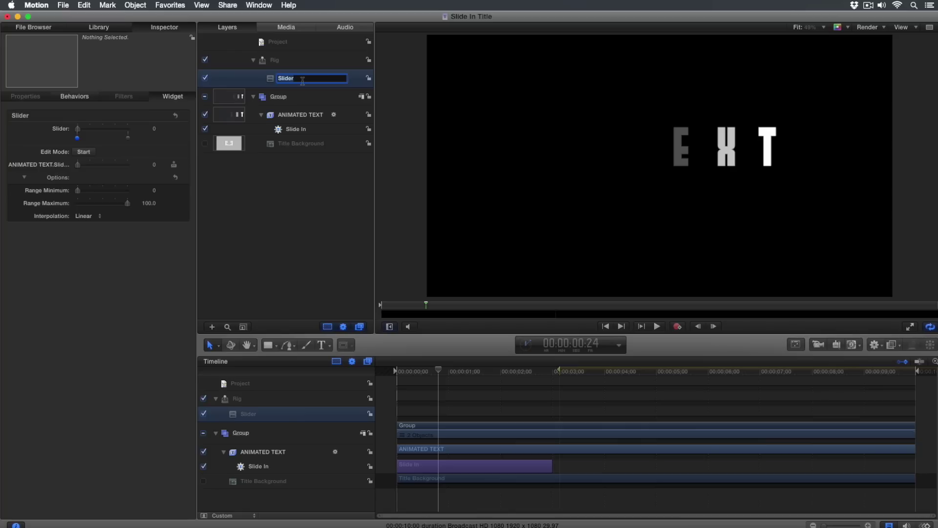
Step: Name the slider 'Animate In Speed', set it to 100, and raise the linked End Offset
type("Animate In Speed")
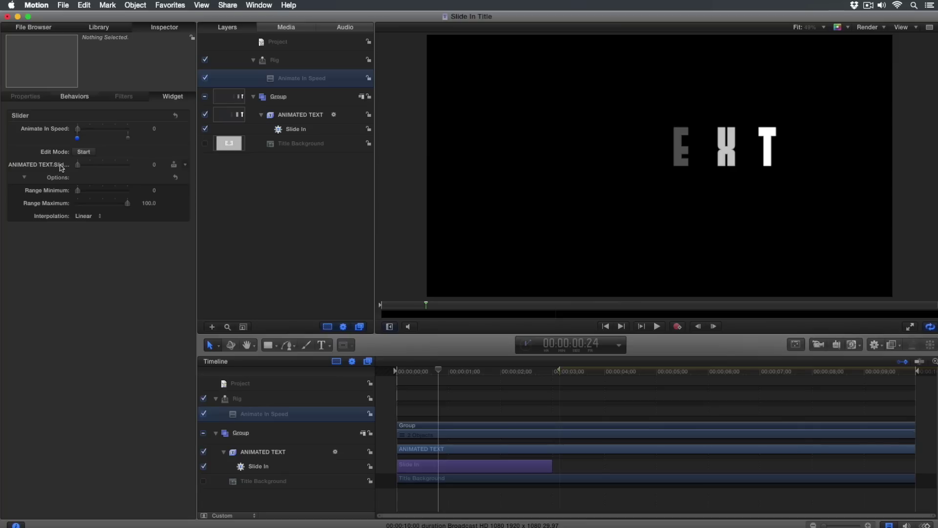
left_click(129, 138)
left_click_drag(80, 168, 109, 167)
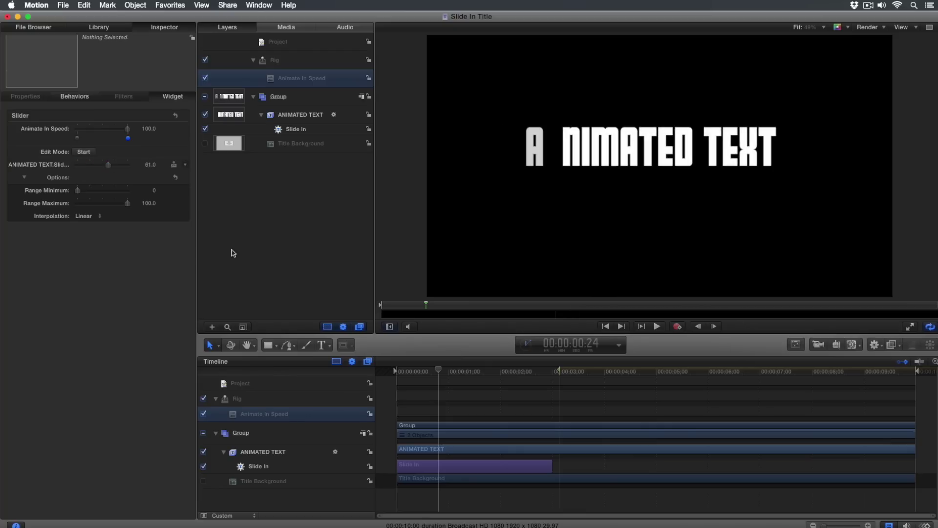
key("space")
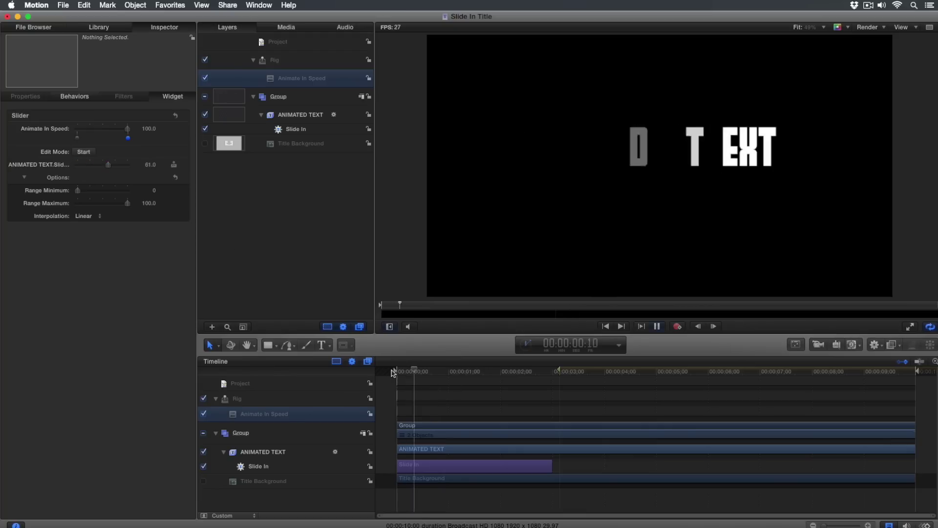
key("space")
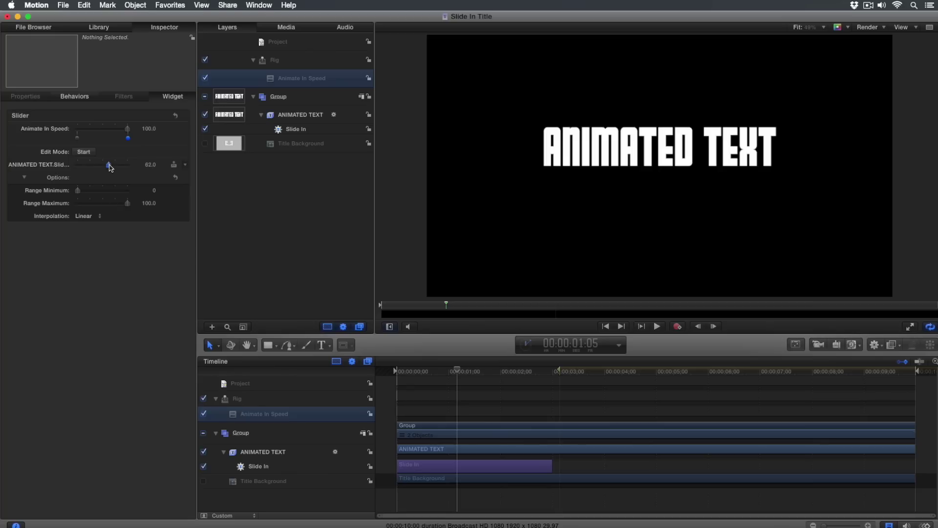
Step: Set the linked End Offset to 82 at the slider's top and replay to test the range
left_click_drag(115, 167, 119, 167)
key("space")
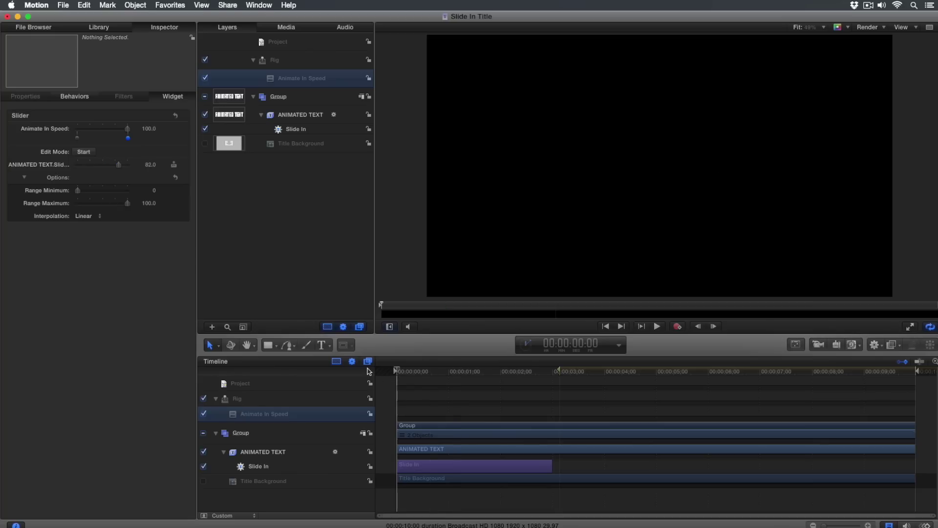
key("space")
left_click_drag(432, 372, 397, 372)
key("space")
key("space")
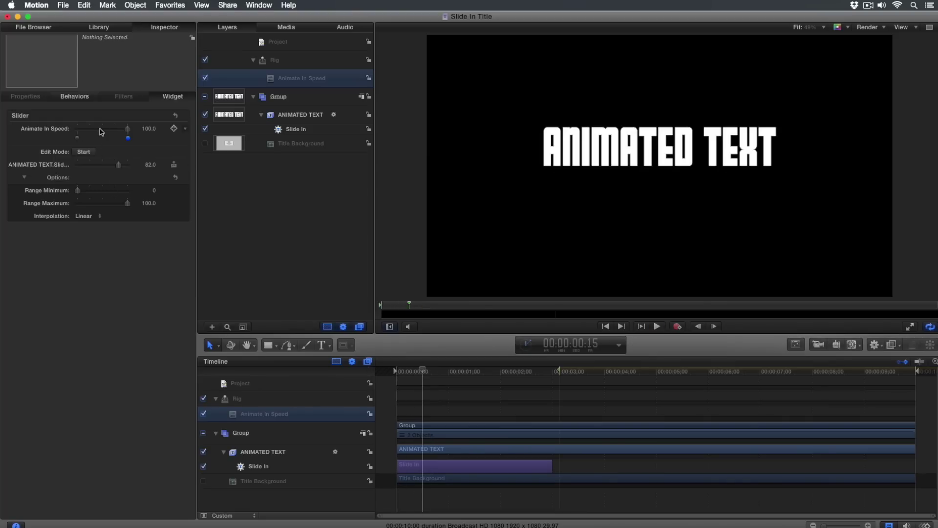
mouse_move(111, 132)
left_mouse_down()
mouse_move(76, 132)
mouse_move(127, 130)
left_mouse_up()
Step: Set Animate In Speed to about half, lower the linked End Offset to 20, and preview
left_click(104, 132)
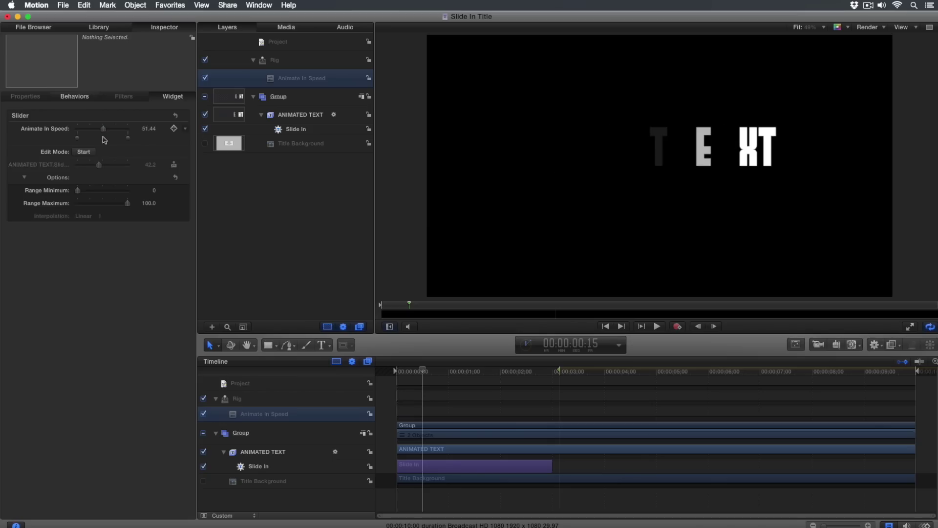
left_click_drag(104, 140, 102, 141)
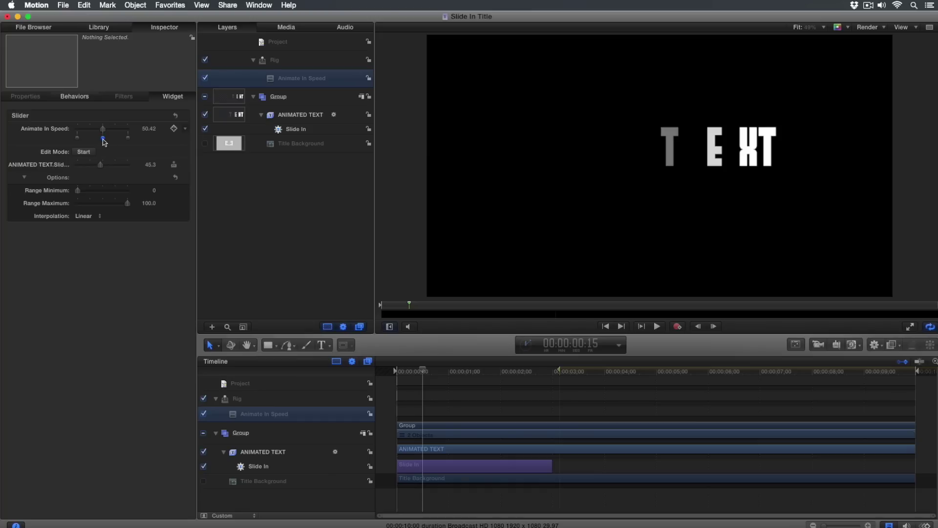
left_click_drag(101, 166, 86, 169)
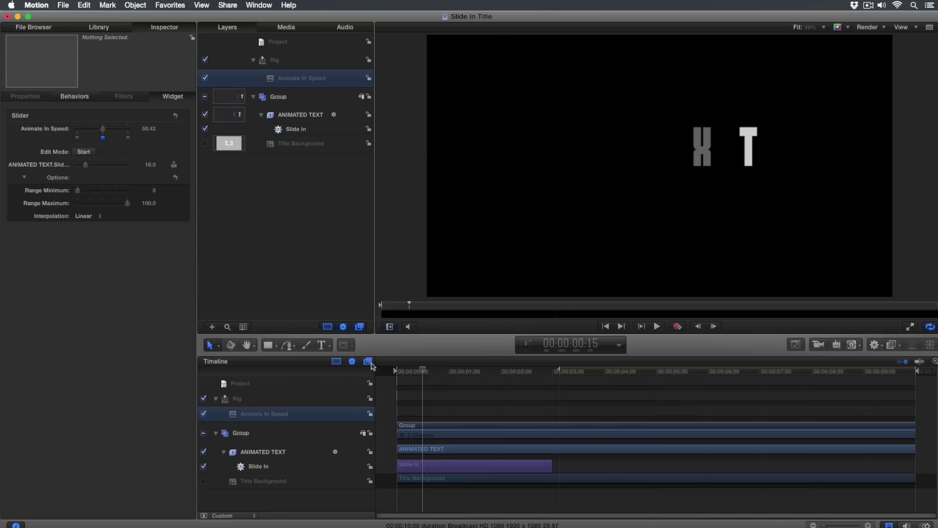
left_click_drag(421, 376, 396, 375)
key("space")
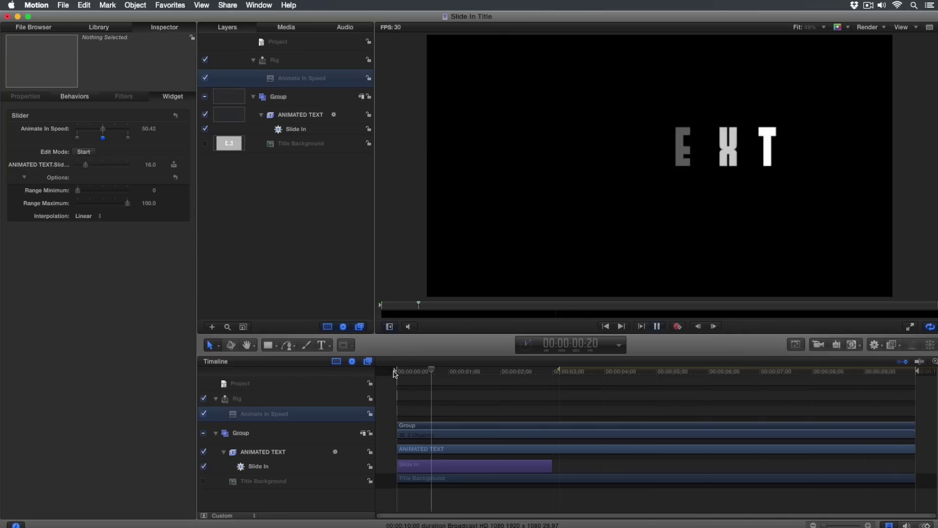
key("space")
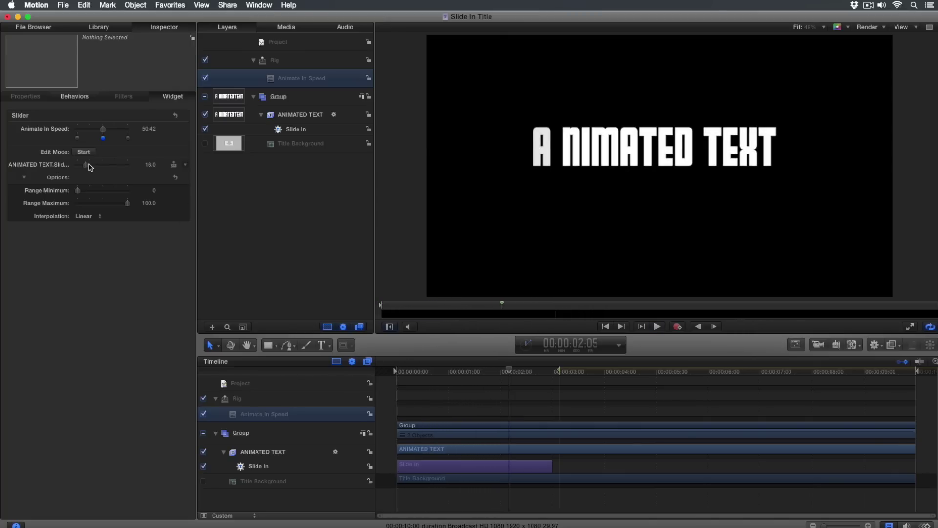
Step: Raise the rigged ANIMATED TEXT value to 38.0 and replay until the text fully slides in
left_click_drag(87, 168, 96, 169)
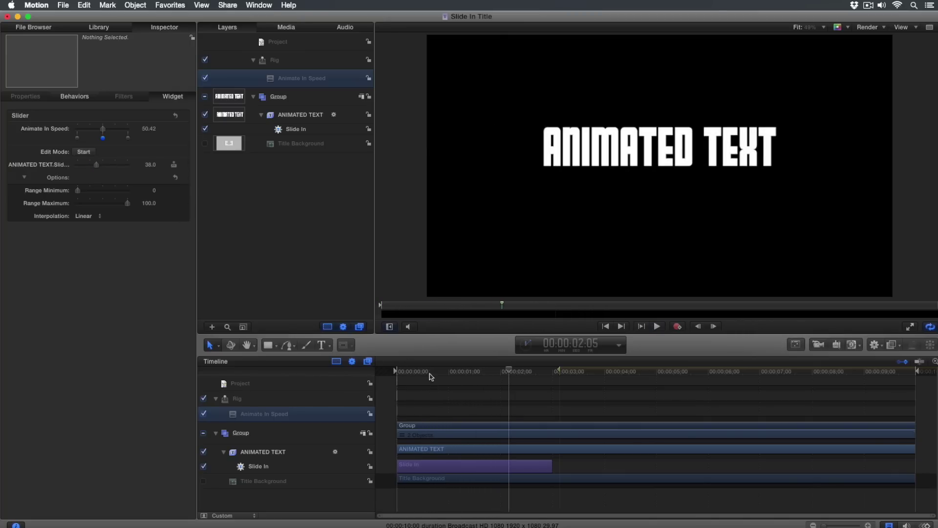
left_click_drag(423, 374, 384, 372)
key("space")
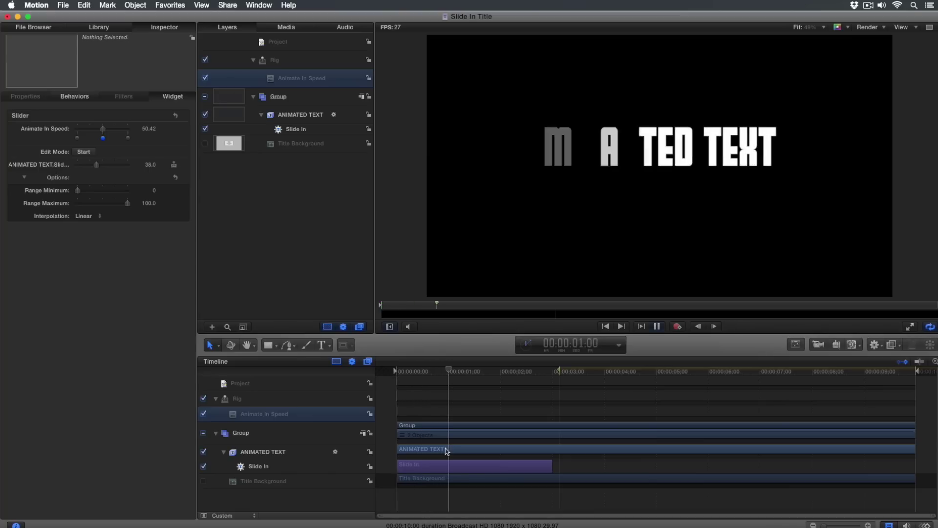
key("space")
left_click_drag(450, 375, 479, 374)
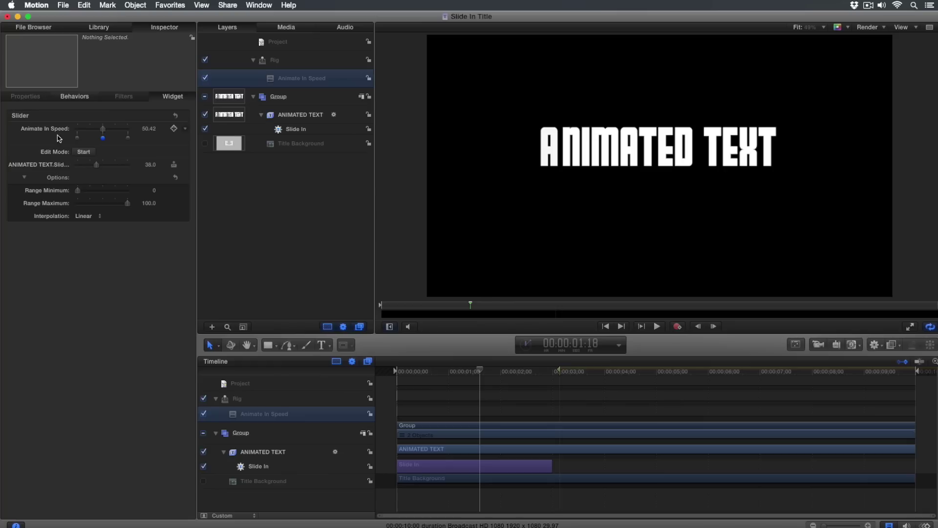
Step: Publish the Animate In Speed control and check it in the project's published parameters
right_click(41, 131)
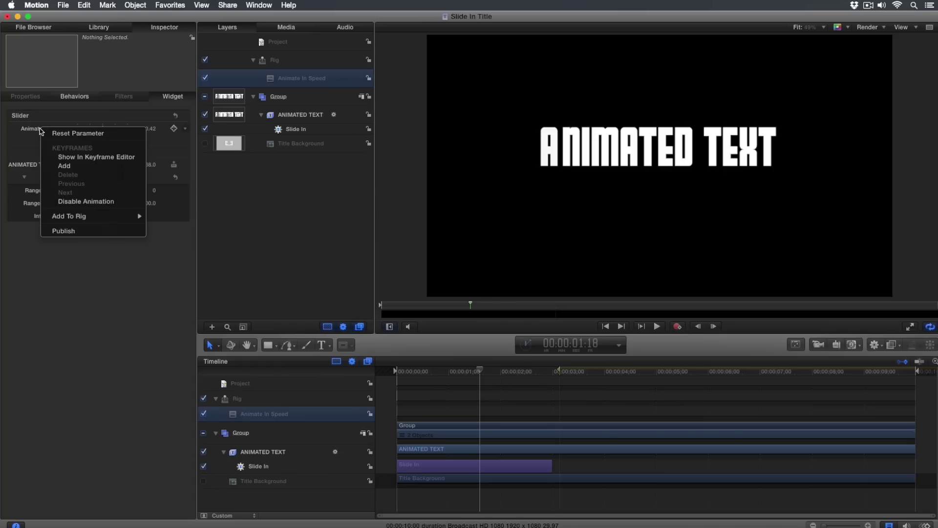
left_click(75, 232)
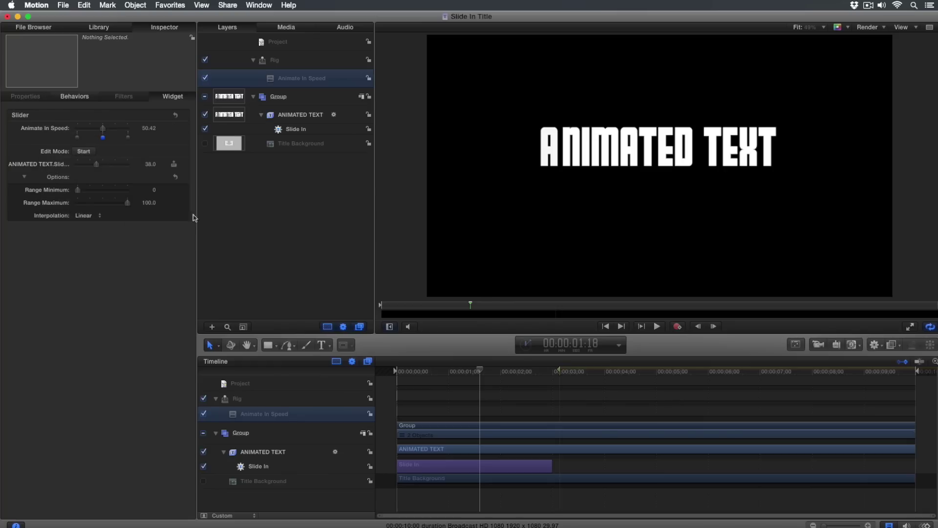
left_click(314, 44)
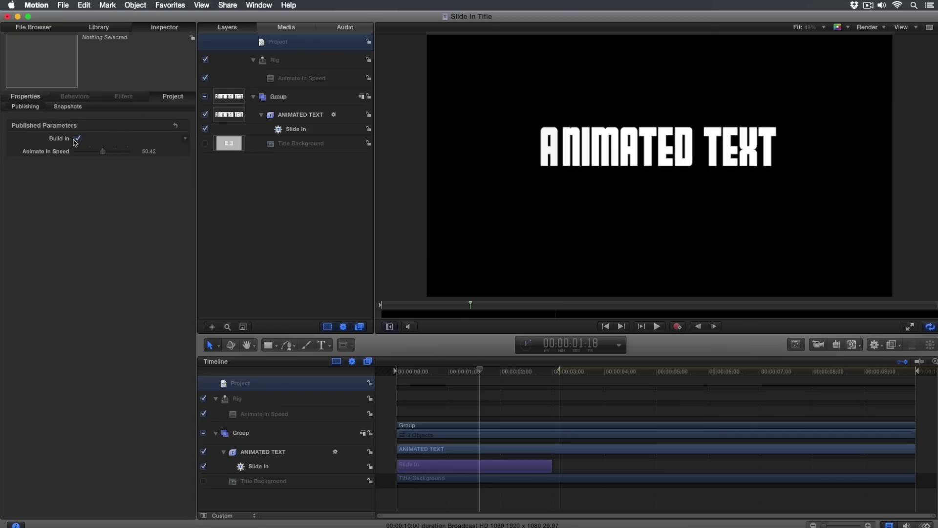
Step: Publish the Slide In behaviour's Spread parameter on ANIMATED TEXT, then deselect everything
left_click(306, 119)
left_click(297, 129)
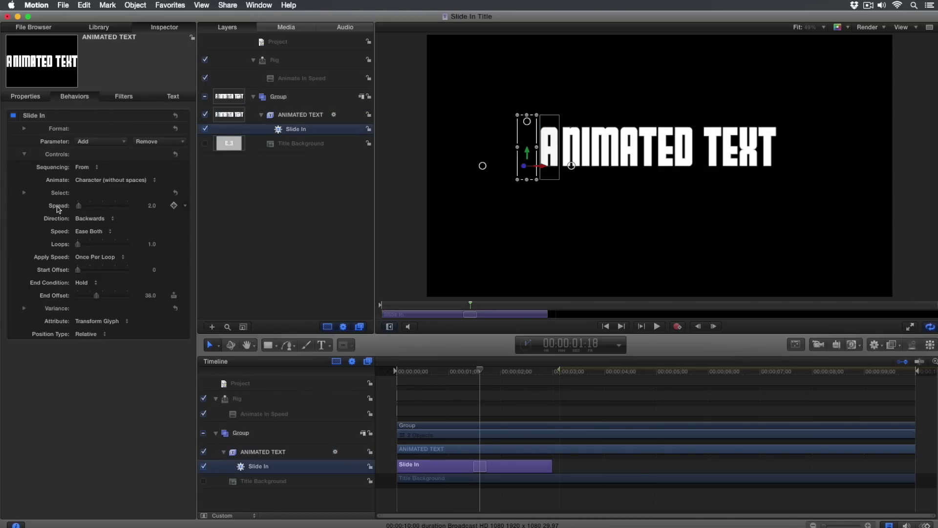
right_click(57, 208)
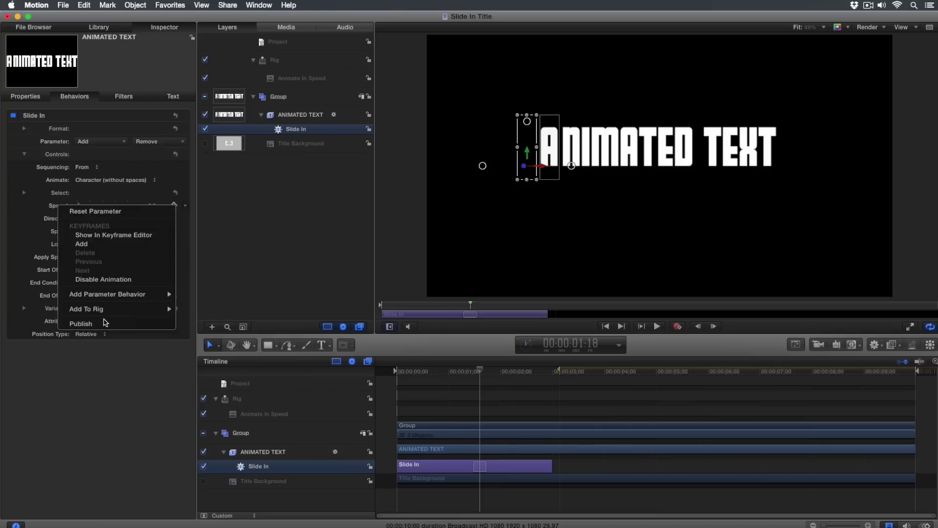
left_click(64, 321)
left_click(303, 224)
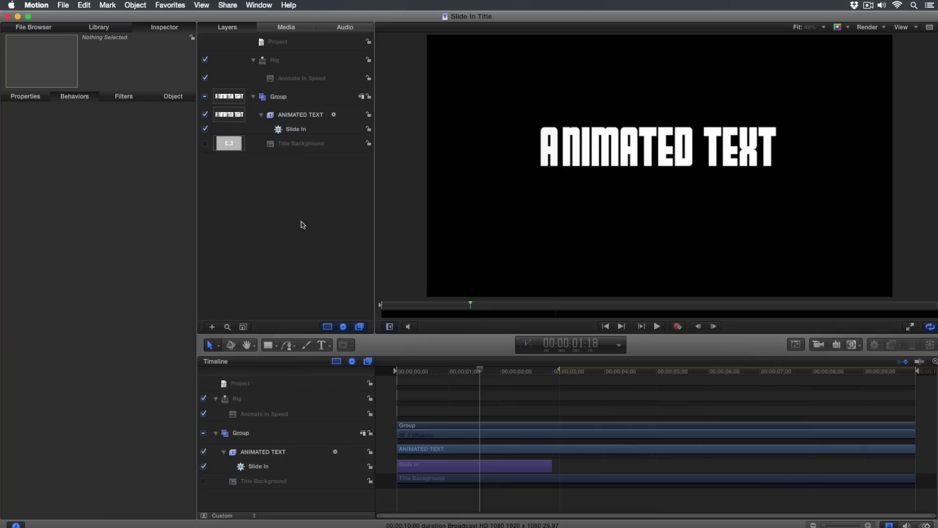
Step: In Final Cut Pro, replace the Slide In Title clip from its start with the updated template
key("super+Tab")
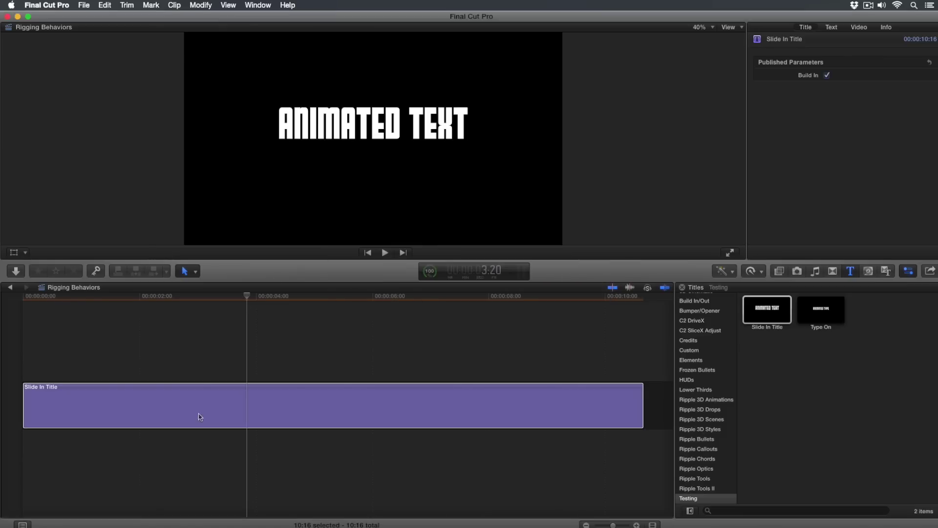
left_click(214, 404)
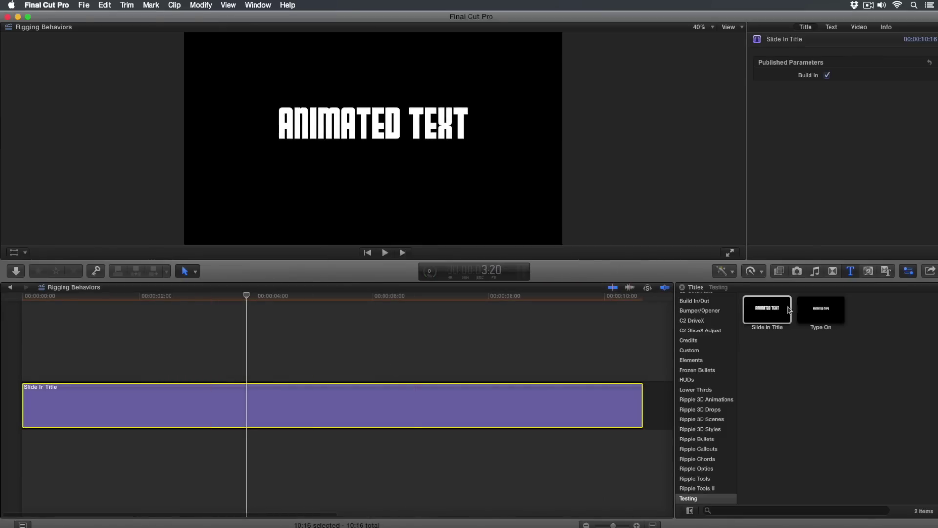
left_click_drag(777, 312, 241, 411)
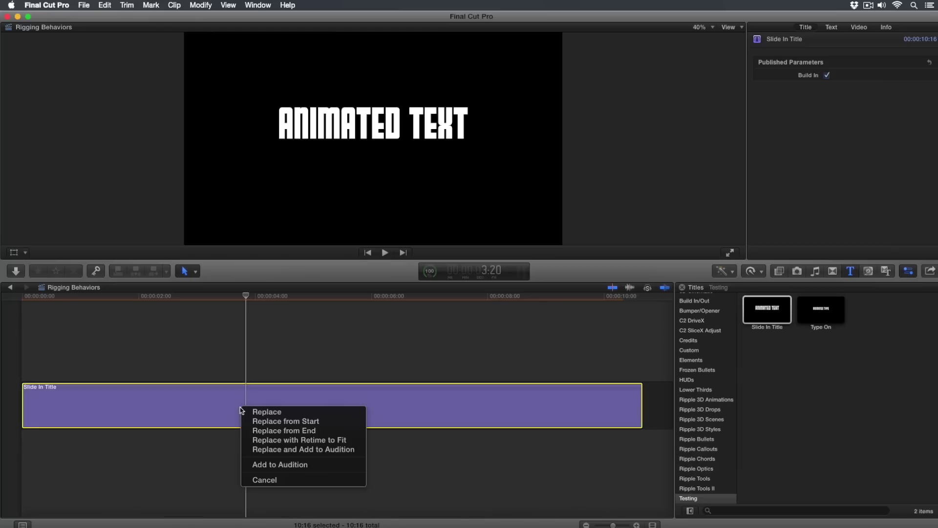
left_click(270, 420)
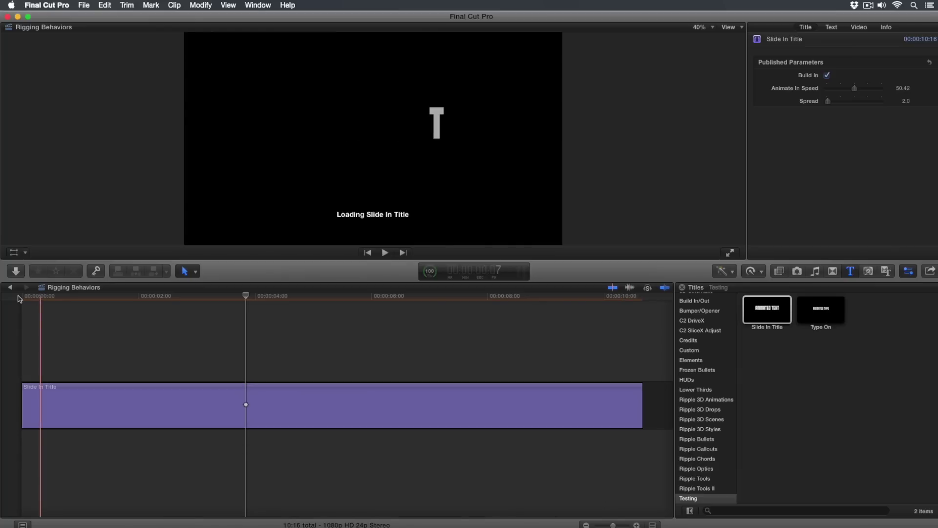
Step: Play the updated title from the start and raise Animate In Speed to 100.0
left_click(20, 297)
key("space")
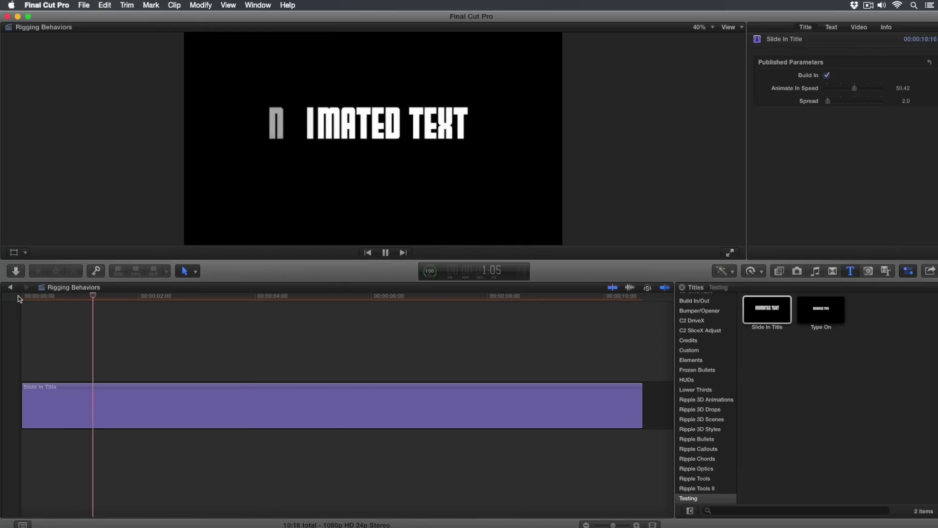
key("space")
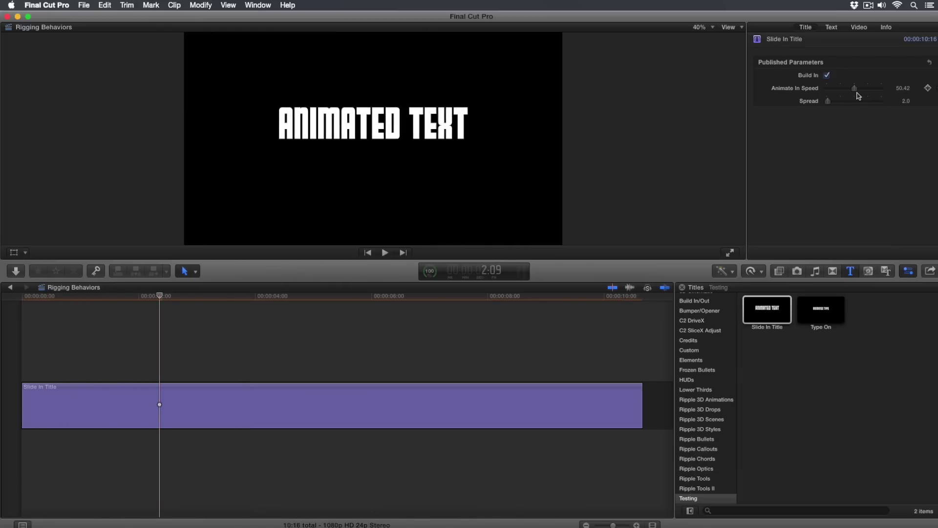
left_click_drag(854, 92, 881, 89)
Step: Lower Animate In Speed to 0 and replay the title build-in from the start
left_click(27, 297)
key("space")
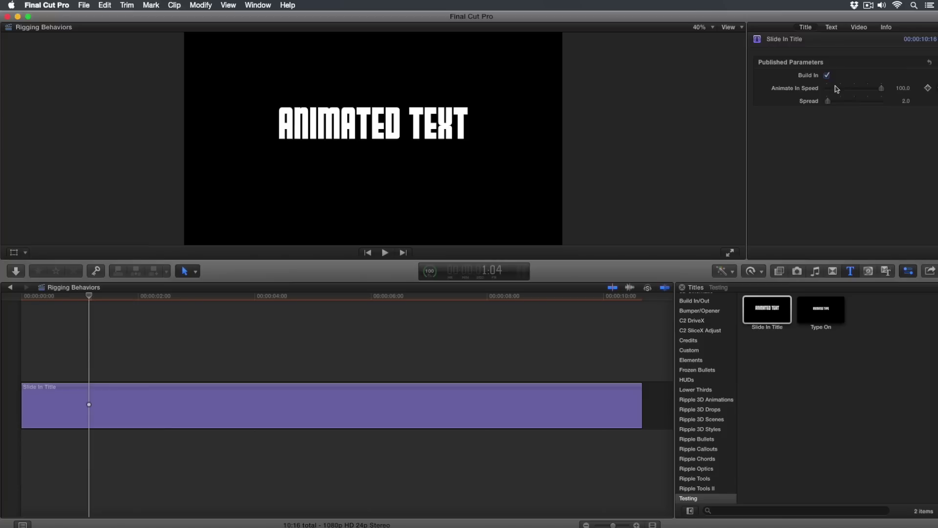
left_click_drag(834, 88, 767, 97)
left_click(22, 299)
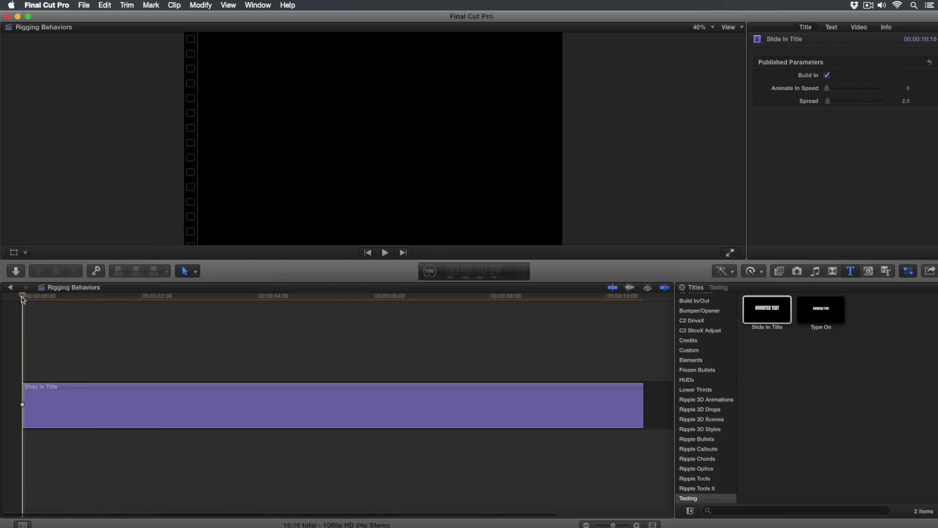
key("space")
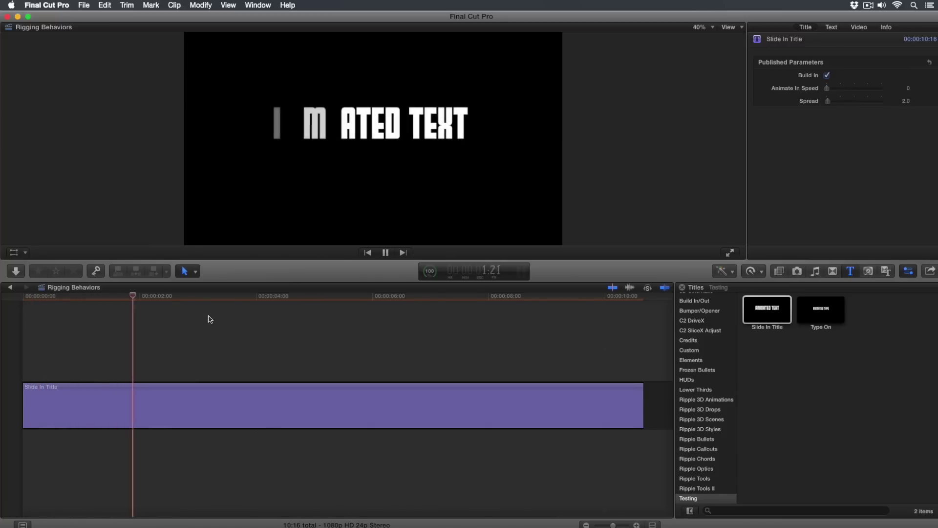
key("space")
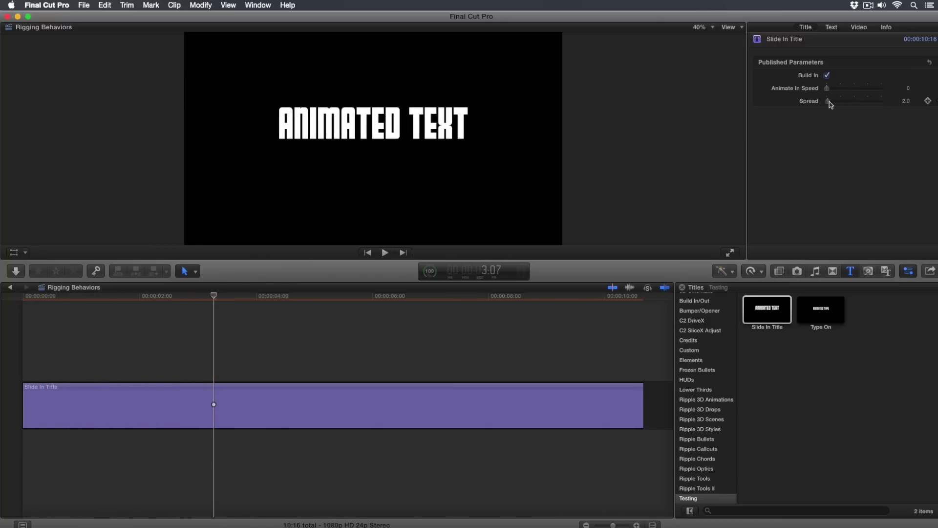
Step: Lower Spread from 2.0 to 0 and replay the title with no spread
left_click_drag(829, 105, 795, 107)
left_click(13, 299)
key("space")
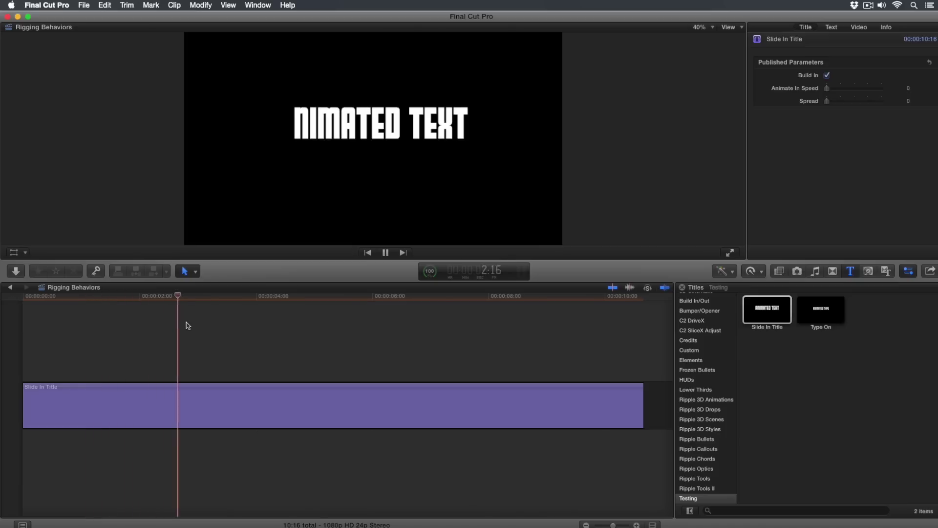
key("space")
Step: Set Spread to 9.0, replay the build-in, and scrub through it near 3:14
left_click(834, 102)
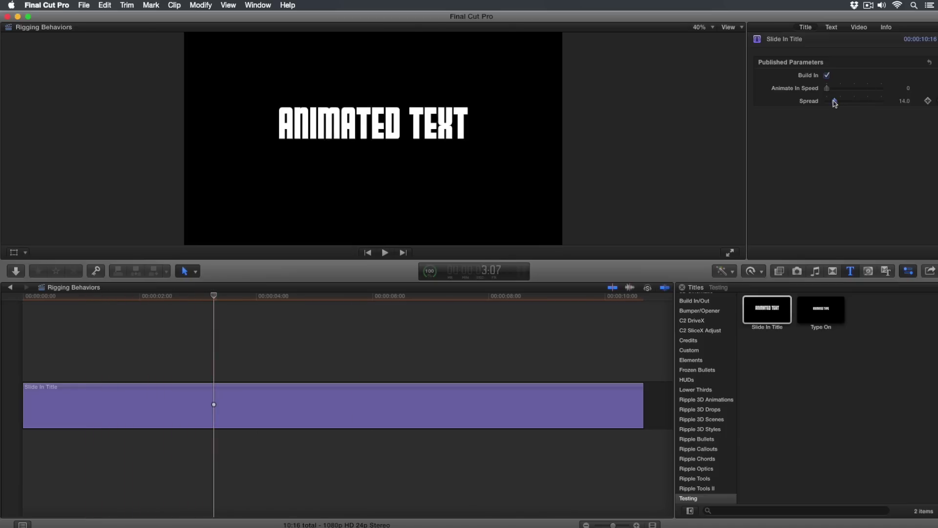
left_click_drag(834, 102, 828, 105)
left_click(25, 296)
key("space")
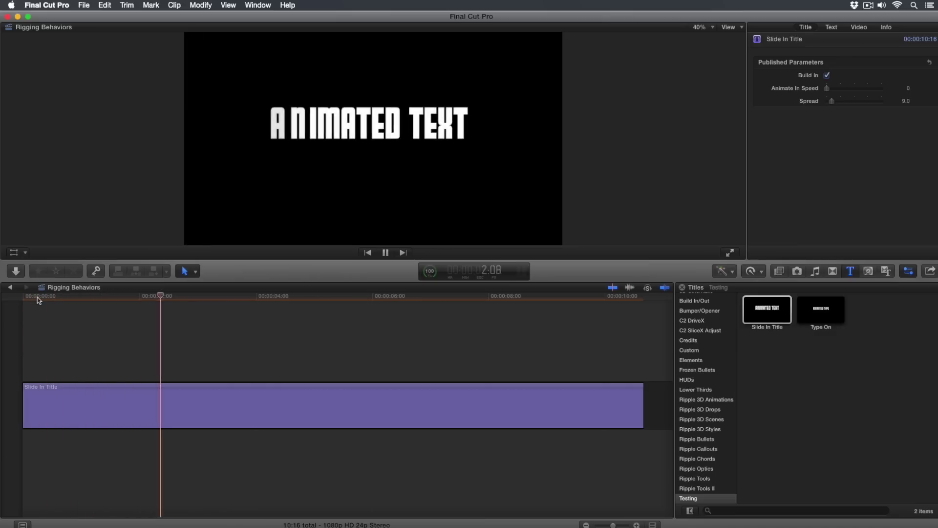
key("space")
left_click(232, 296)
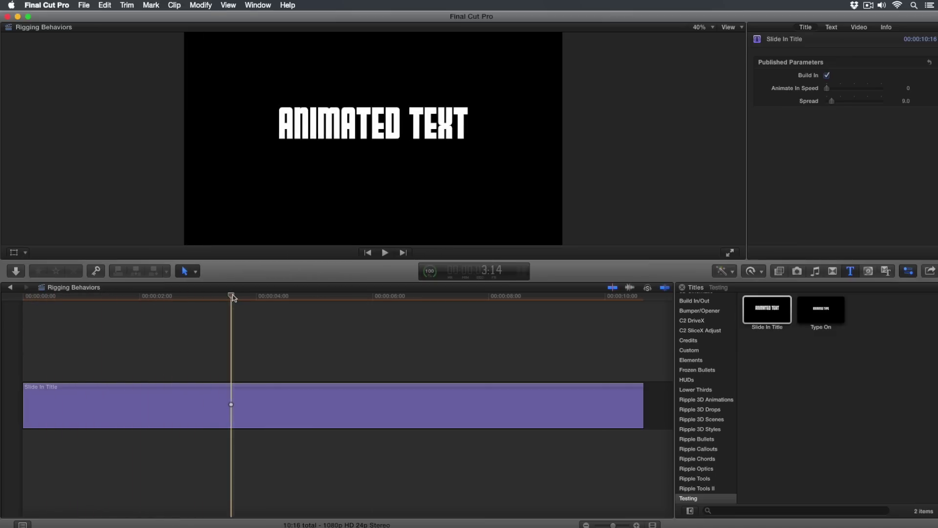
mouse_move(232, 297)
left_mouse_down()
mouse_move(80, 297)
mouse_move(240, 297)
left_mouse_up()
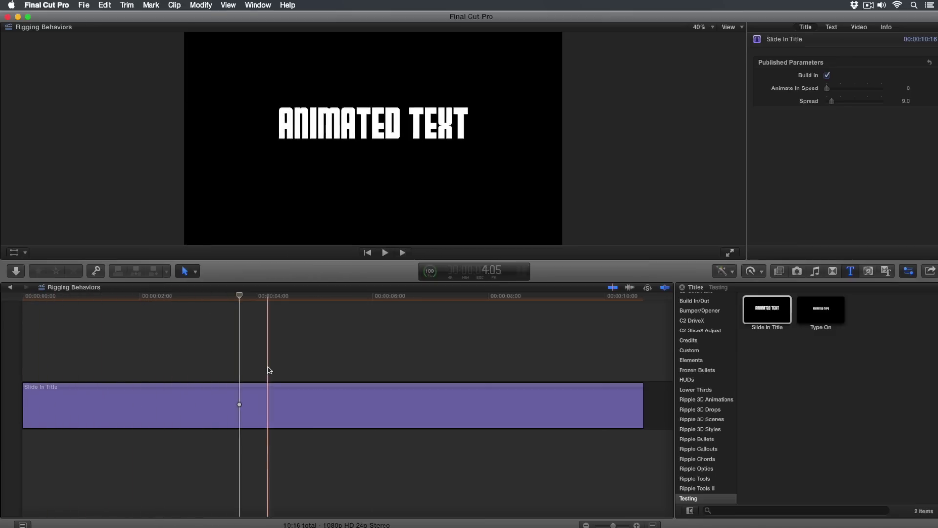